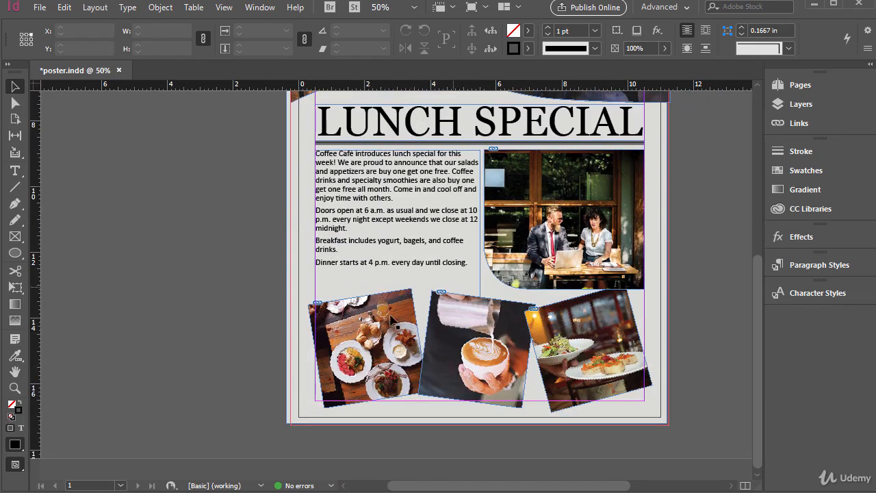
# Give the two outer food photos in the lower row a white stroke with RGB 255, 255, 255.
pyautogui.click(426, 340)
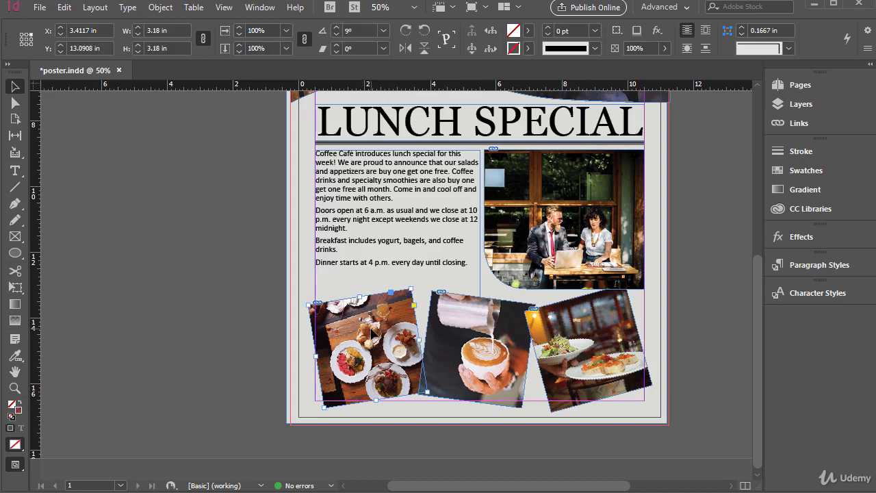
pyautogui.keyDown('shift'); pyautogui.click(597, 337); pyautogui.keyUp('shift')
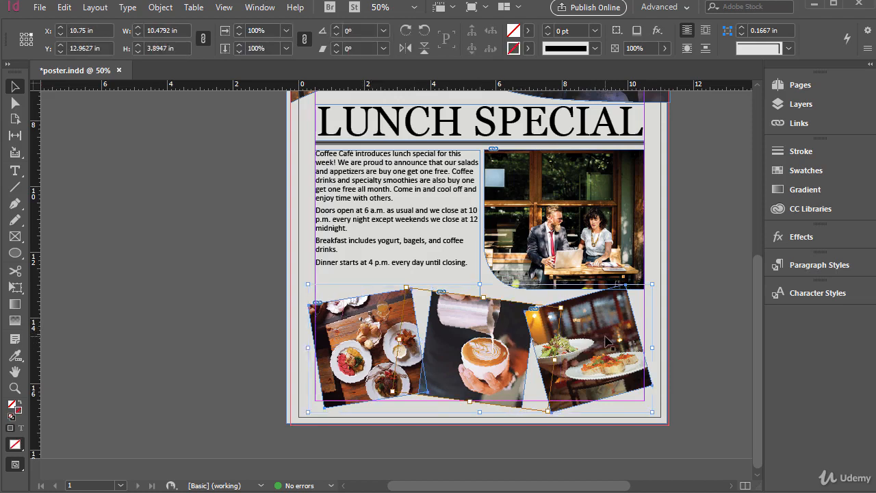
pyautogui.doubleClick(19, 412)
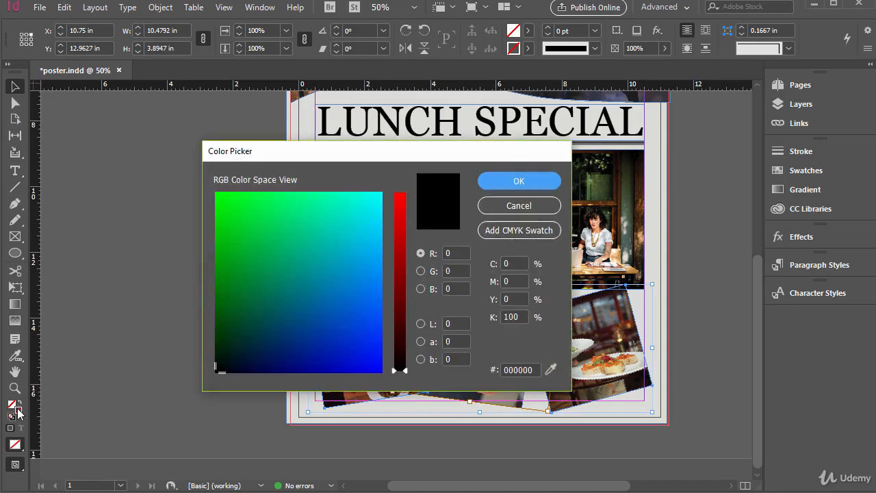
pyautogui.moveTo(310, 269); pyautogui.dragTo(406, 161)
pyautogui.moveTo(402, 206); pyautogui.dragTo(416, 165)
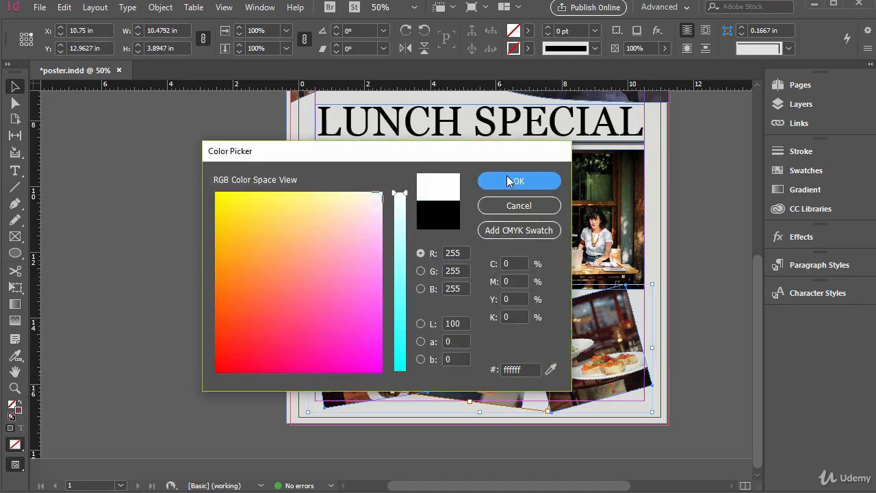
pyautogui.click(507, 182)
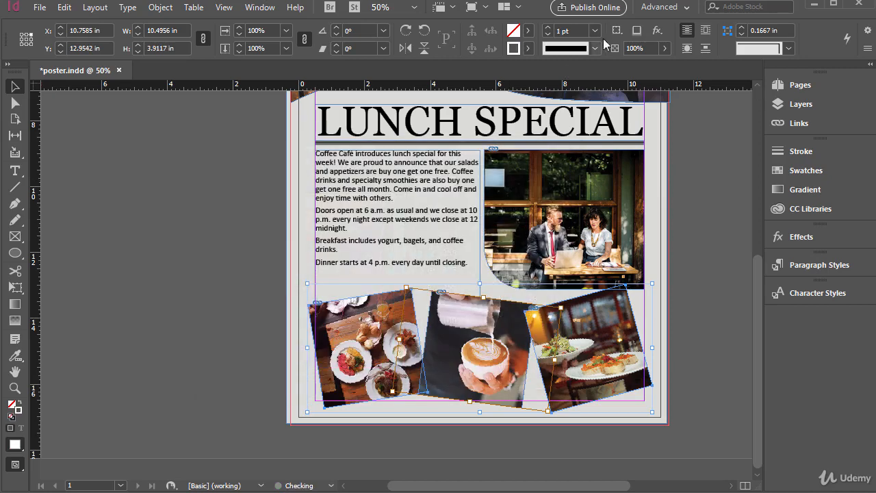
# Set the stroke weight of the two outer food photos to 8 pt and preview the page without guides.
pyautogui.click(594, 30)
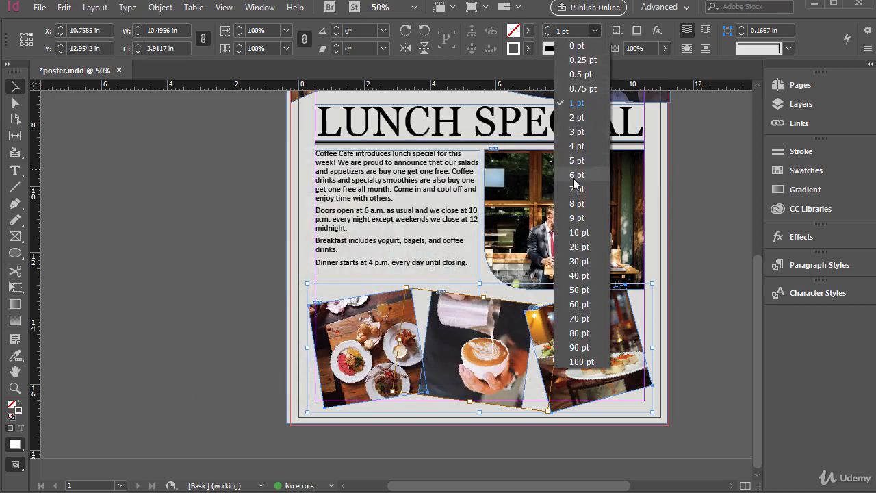
pyautogui.click(574, 202)
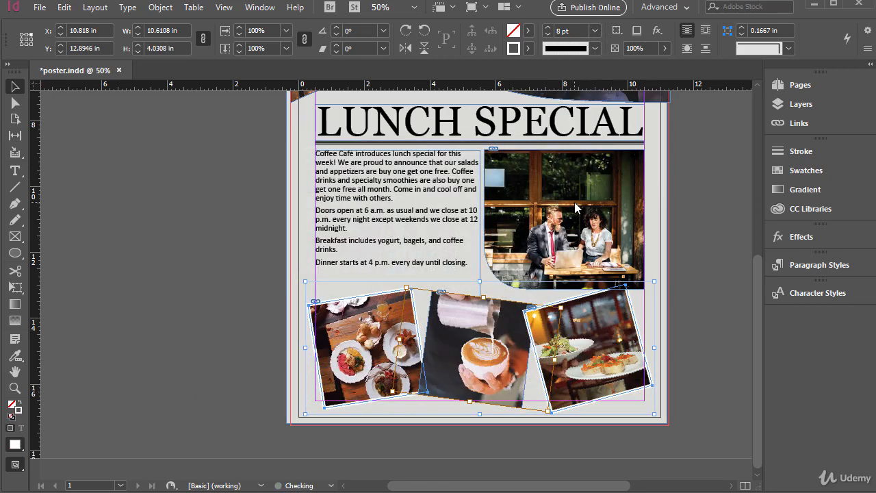
pyautogui.click(79, 424)
pyautogui.press('w')
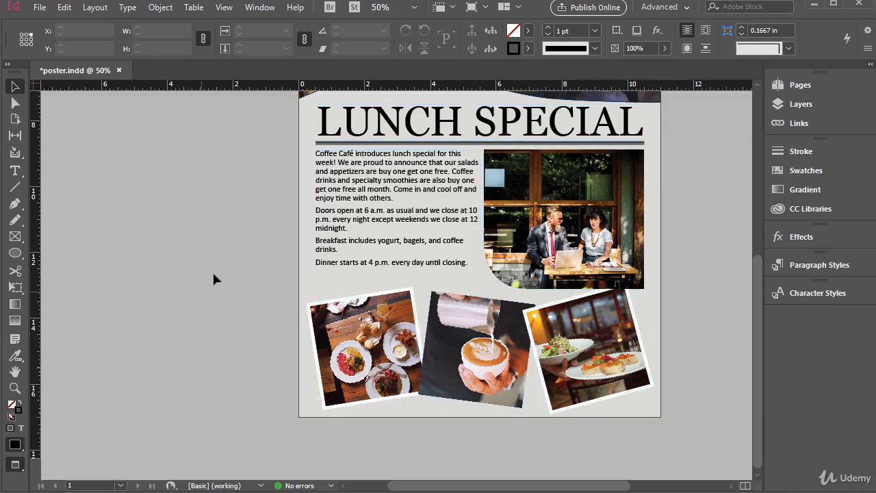
# Give the middle coffee photo a white fill (ffffff) and an 8 pt stroke weight to match the neighbouring photo borders.
pyautogui.click(457, 313)
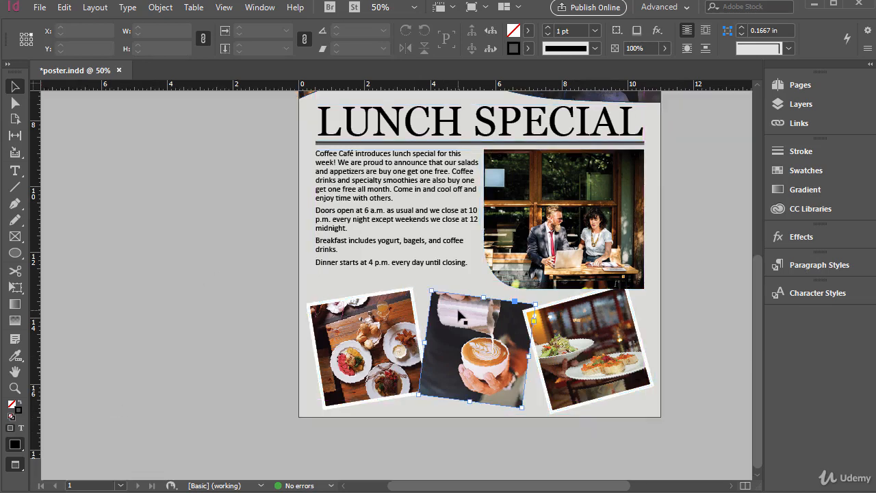
pyautogui.doubleClick(11, 407)
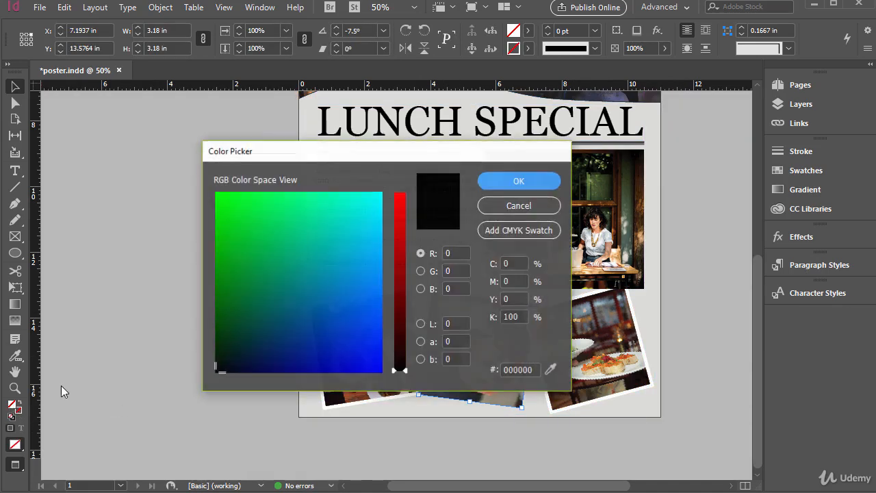
pyautogui.moveTo(327, 256); pyautogui.dragTo(402, 176)
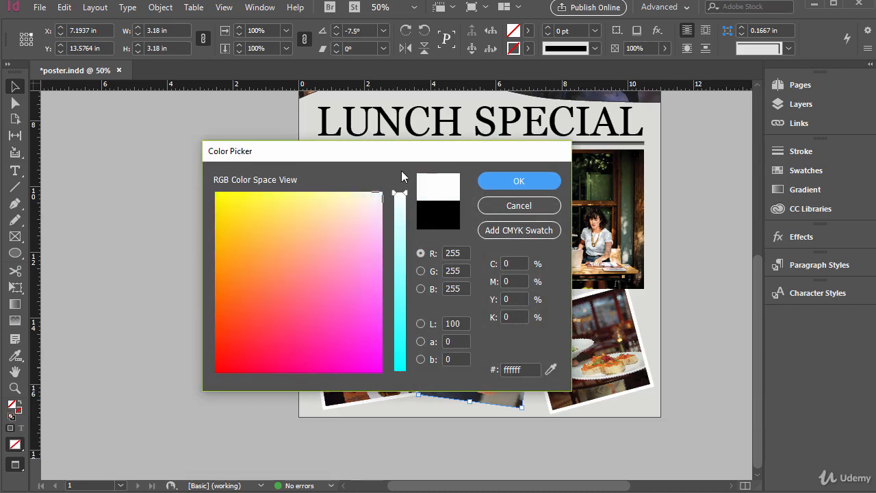
pyautogui.click(506, 182)
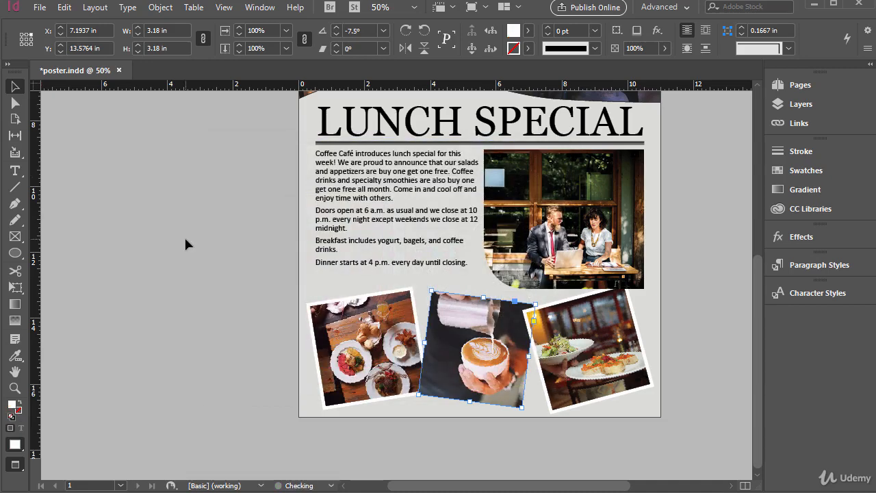
pyautogui.click(598, 30)
pyautogui.click(570, 203)
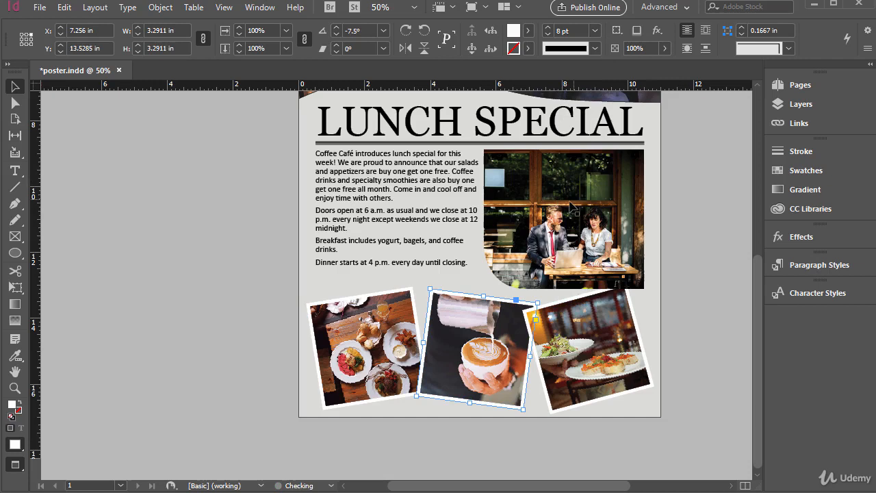
pyautogui.click(227, 264)
# Bring the rightmost food photo in the lower row in front of the couple photo above it.
pyautogui.click(618, 332)
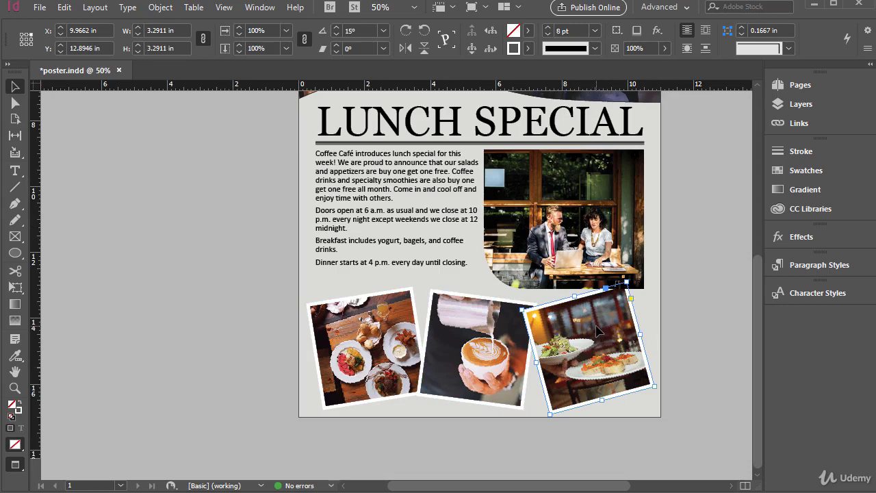
pyautogui.click(160, 8)
pyautogui.moveTo(175, 56)
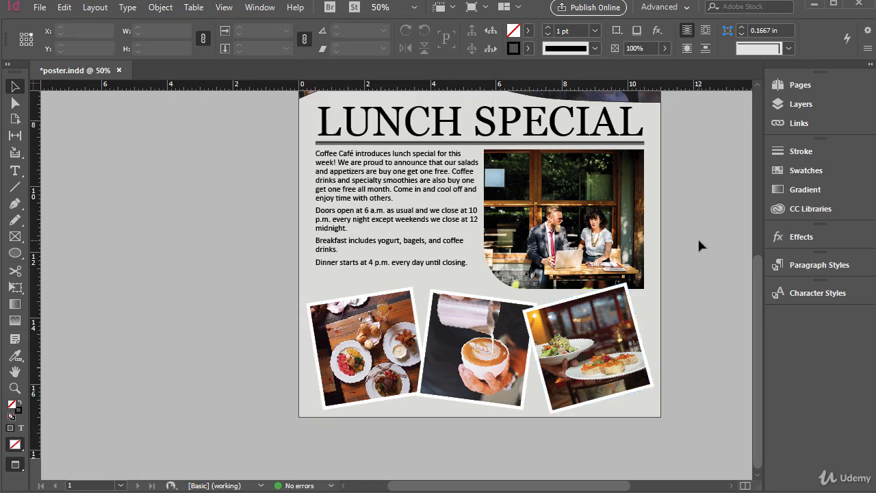
pyautogui.scroll(-1, 697, 240)
pyautogui.press('t')
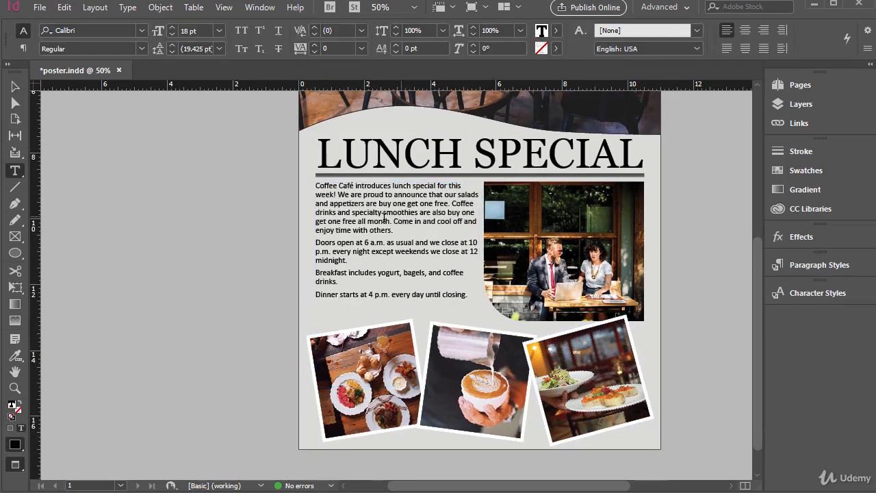
pyautogui.moveTo(461, 292); pyautogui.dragTo(315, 185)
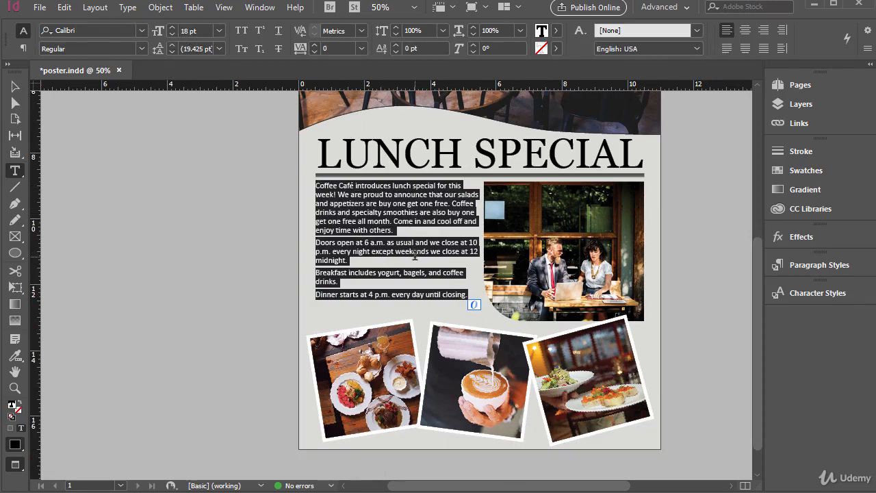
pyautogui.press('Escape')
# Move the WIFI AVAILABLE text and its grid background together slightly inward from the page corner, to about X 2.33 in, Y 0.15 in.
pyautogui.scroll(5, 414, 255)
pyautogui.click(339, 176)
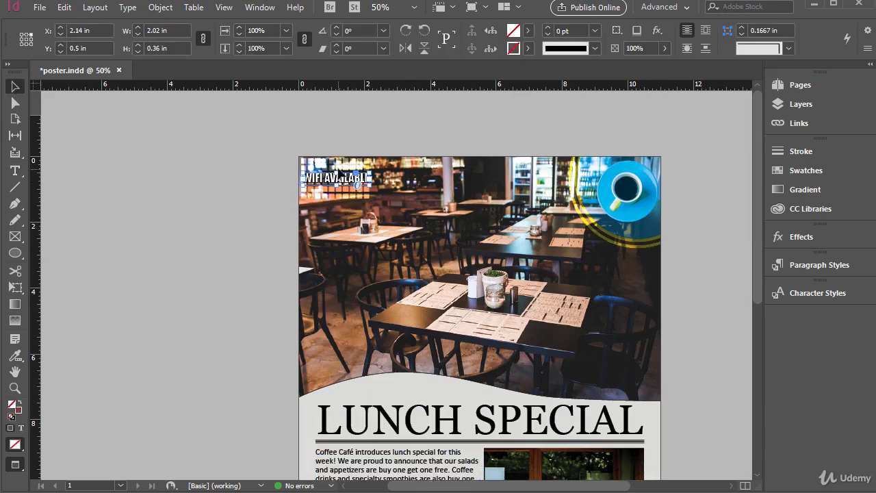
pyautogui.keyDown('shift'); pyautogui.click(333, 165); pyautogui.keyUp('shift')
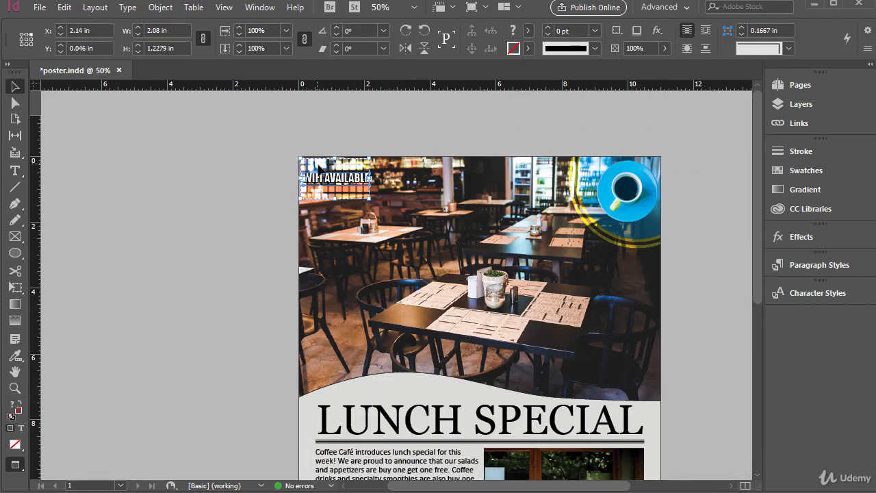
pyautogui.moveTo(317, 166); pyautogui.dragTo(322, 168)
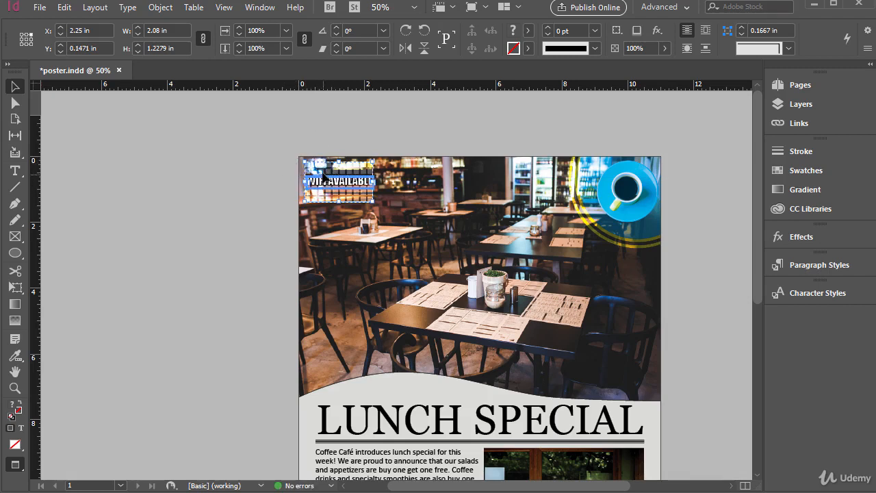
pyautogui.click(320, 145)
pyautogui.click(331, 182)
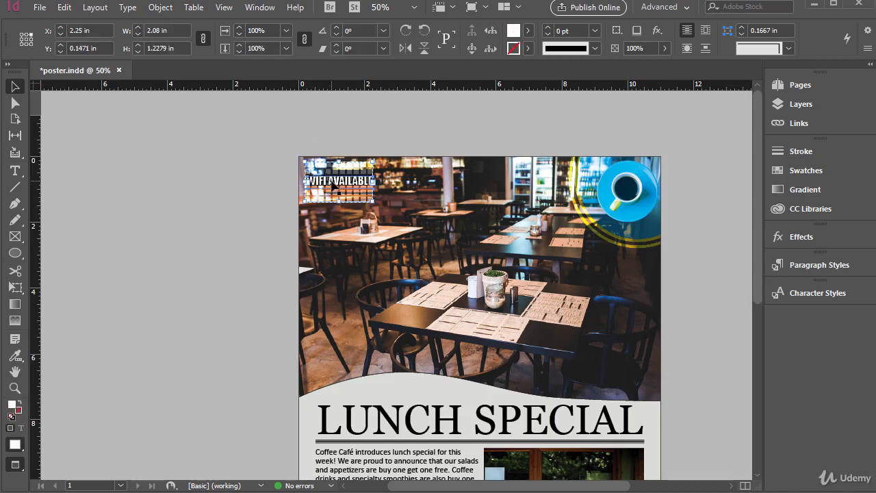
pyautogui.moveTo(306, 181); pyautogui.dragTo(308, 180)
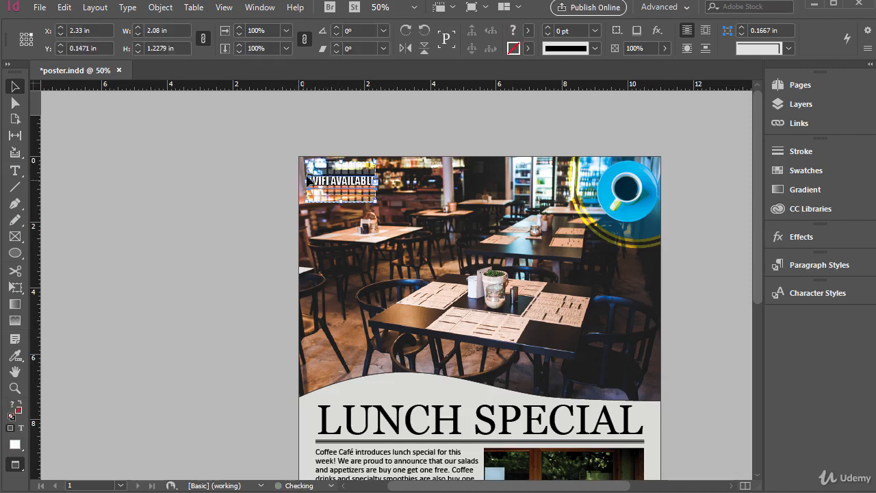
pyautogui.click(277, 206)
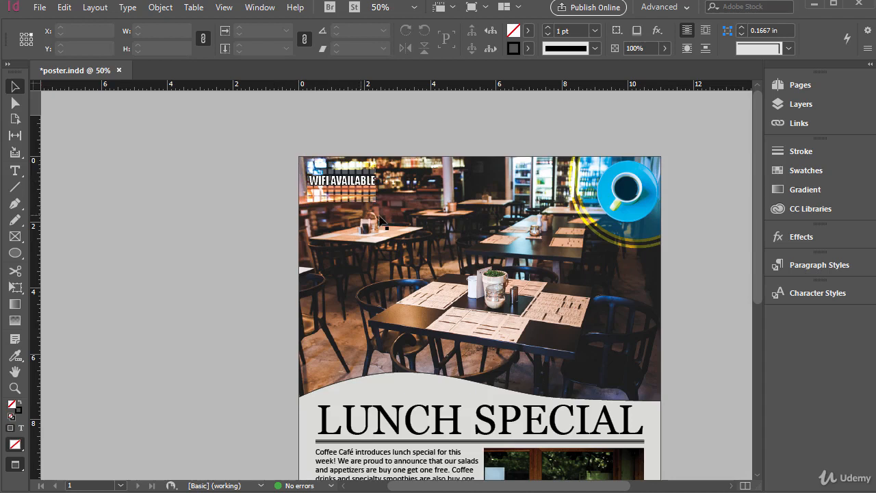
# Move the blue circle fully onto the café photo and the coffee-cup image onto the pasteboard beside the page, and show the normal view with guides.
pyautogui.click(592, 171)
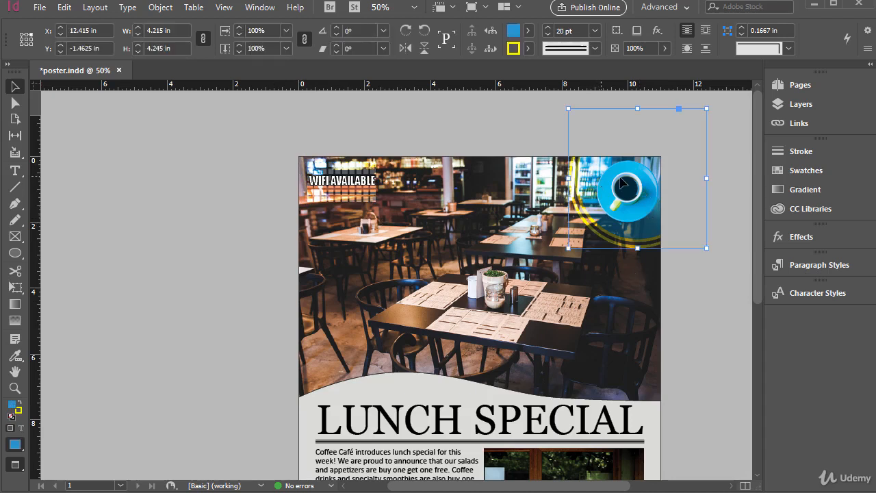
pyautogui.moveTo(593, 184); pyautogui.dragTo(509, 273)
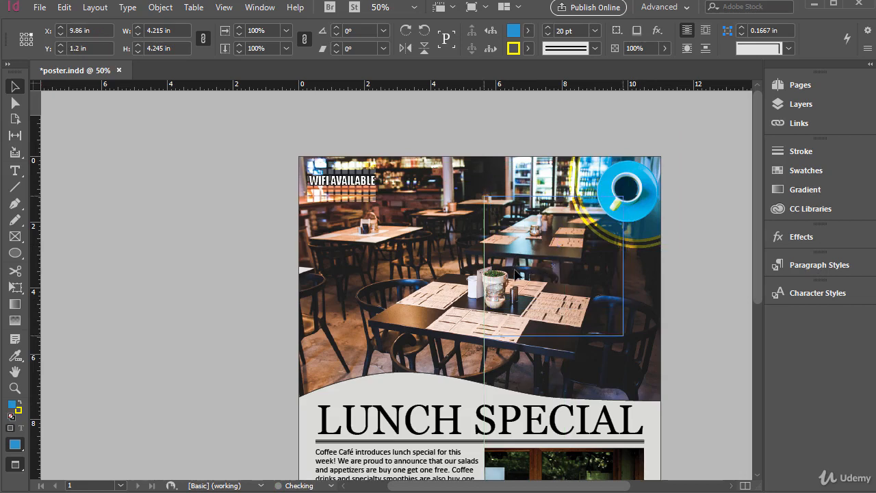
pyautogui.click(653, 198)
pyautogui.moveTo(654, 198); pyautogui.dragTo(197, 232)
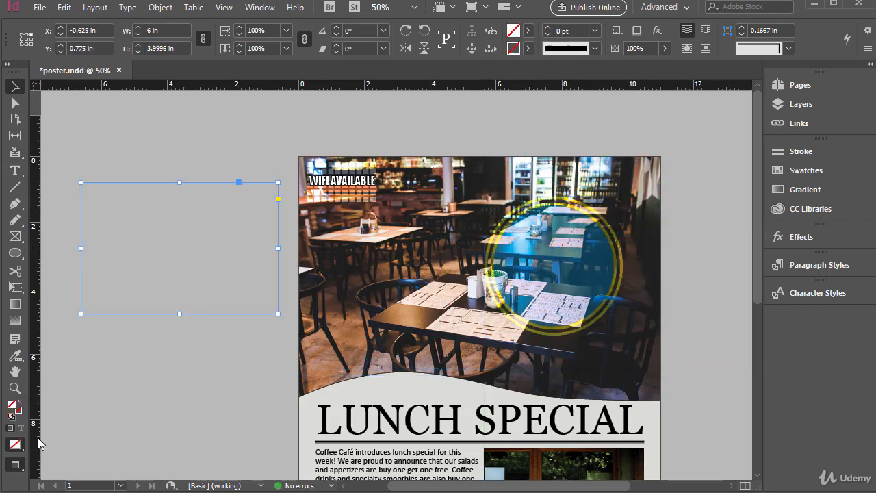
pyautogui.press('w')
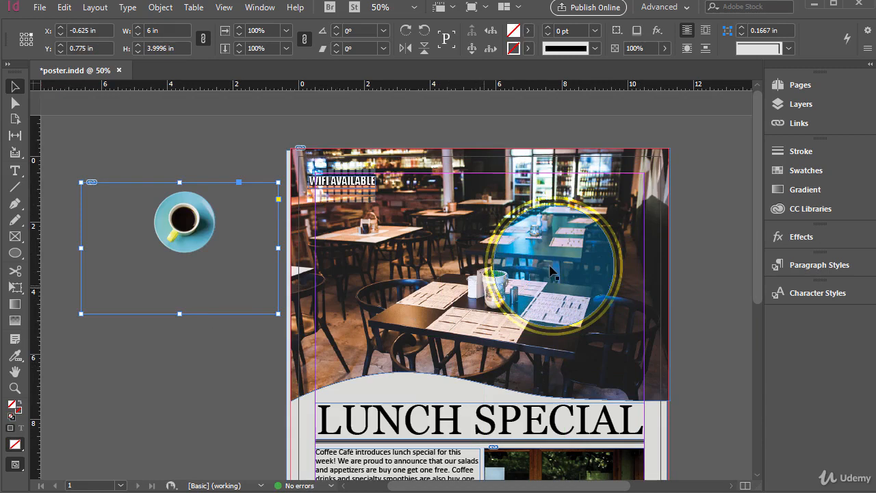
# Set the blend mode of the blue circle with the yellow outline to Normal.
pyautogui.click(569, 258)
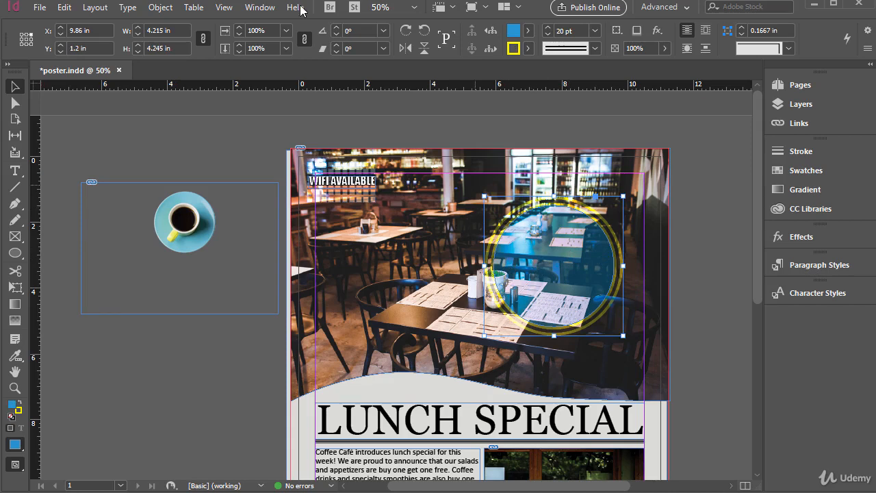
pyautogui.click(263, 8)
pyautogui.click(298, 147)
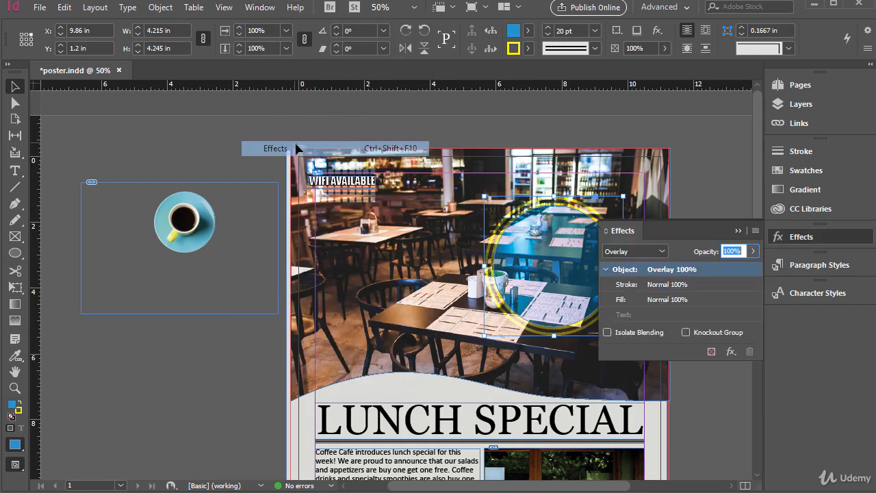
pyautogui.click(651, 251)
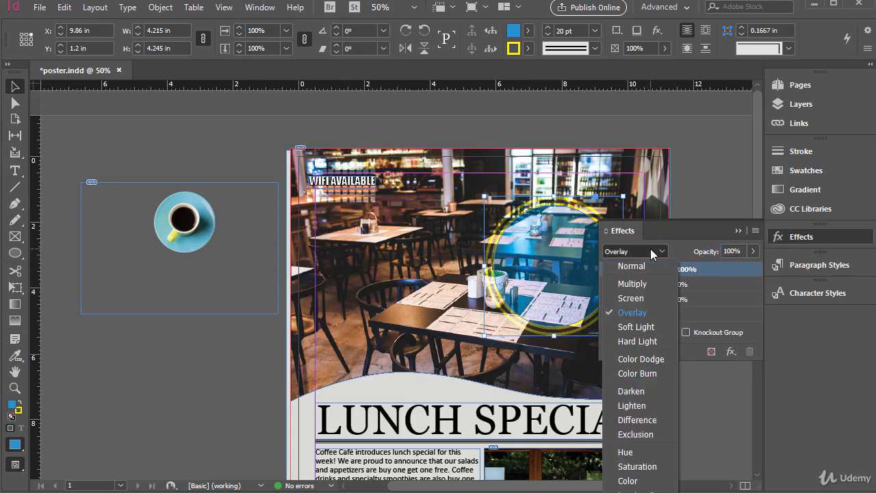
pyautogui.click(631, 265)
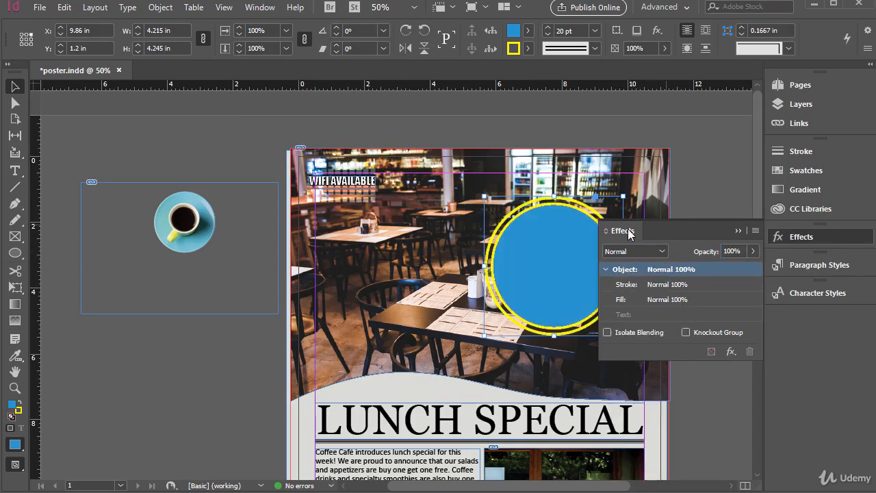
pyautogui.click(737, 230)
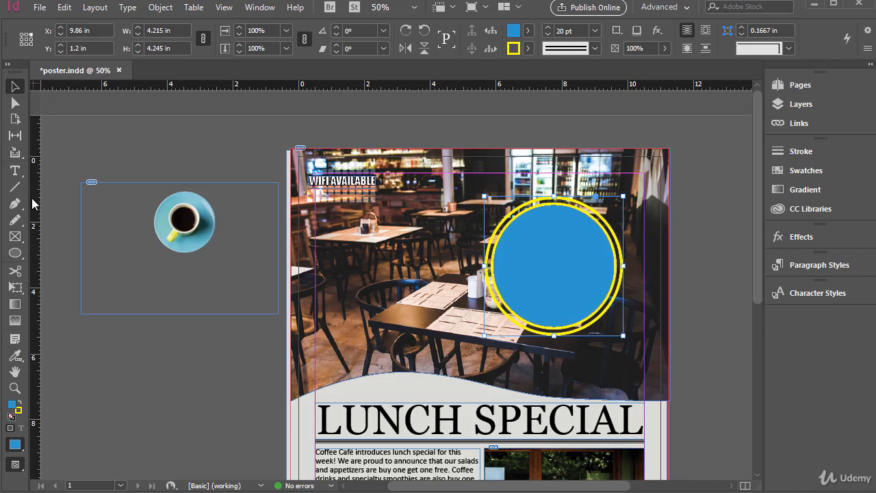
# Draw an empty text frame on the pasteboard below the coffee-cup image with the Type tool.
pyautogui.click(15, 172)
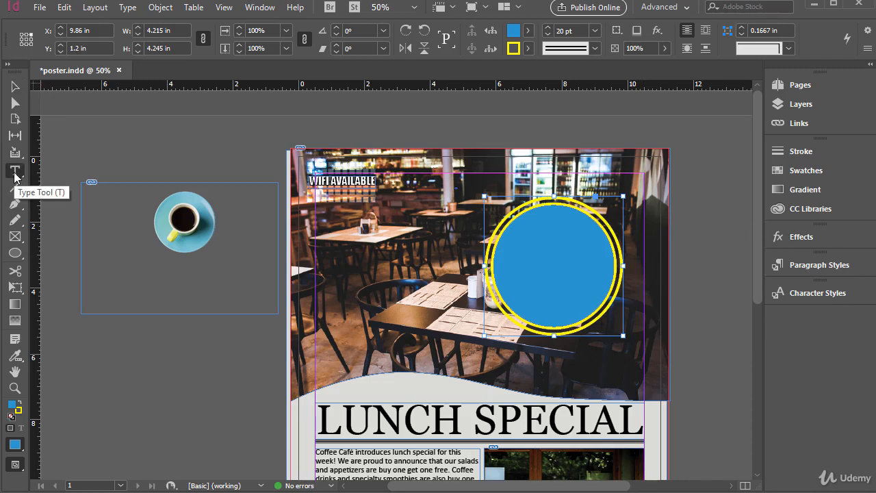
pyautogui.moveTo(119, 337); pyautogui.dragTo(218, 411)
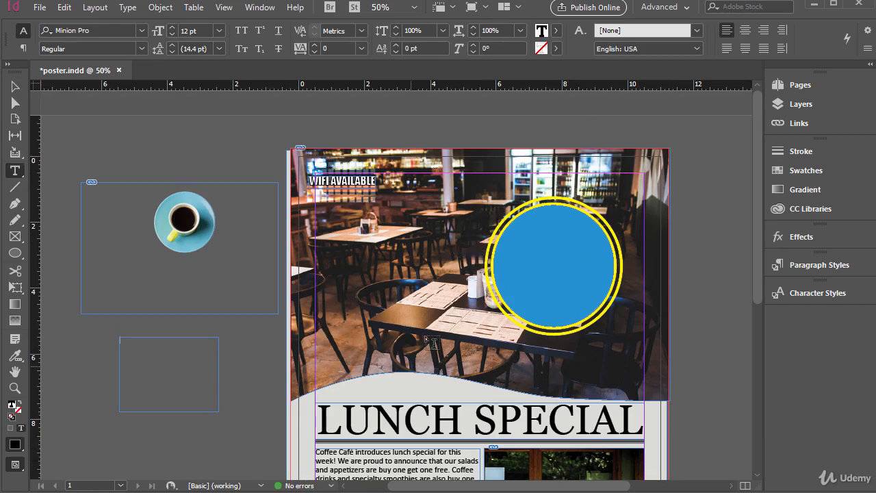
pyautogui.scroll(-3, 483, 332)
pyautogui.scroll(-3, 441, 332)
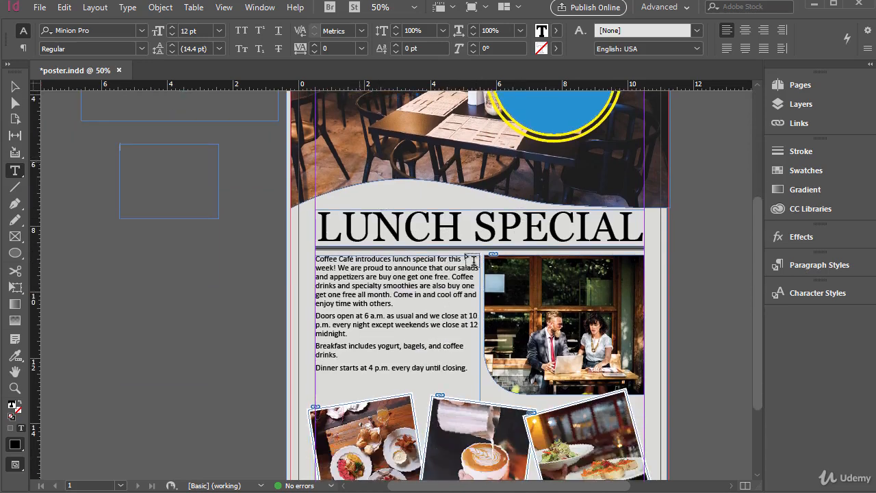
# Enter BUY ONE GET ONE FREE in the empty pasteboard text frame, split over three lines.
pyautogui.scroll(-1, 447, 311)
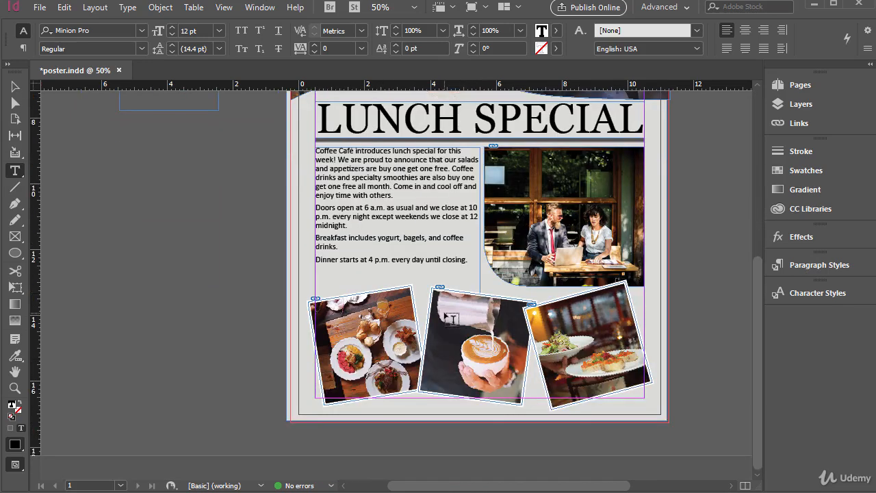
pyautogui.scroll(4, 329, 315)
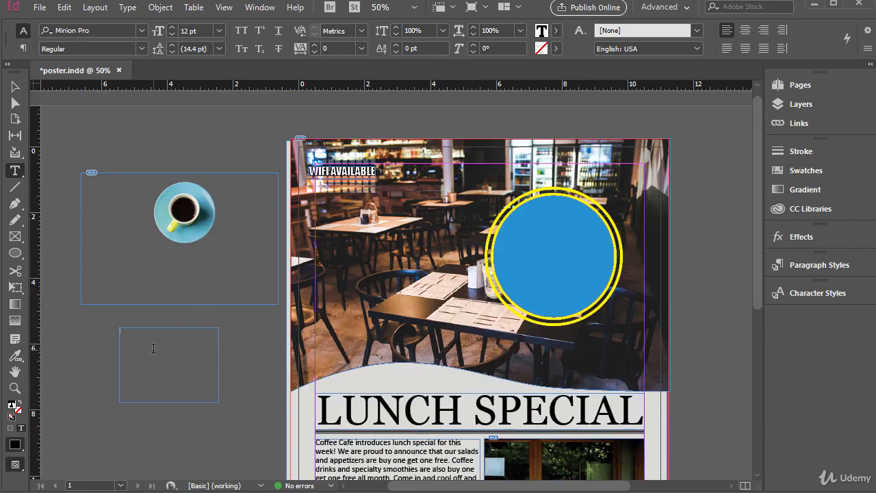
pyautogui.write('BUY ONE GET ONE FREE')
# Set the font size of the whole BUY ONE GET ONE FREE text to 36 pt.
pyautogui.hotkey('ctrl', 'a')
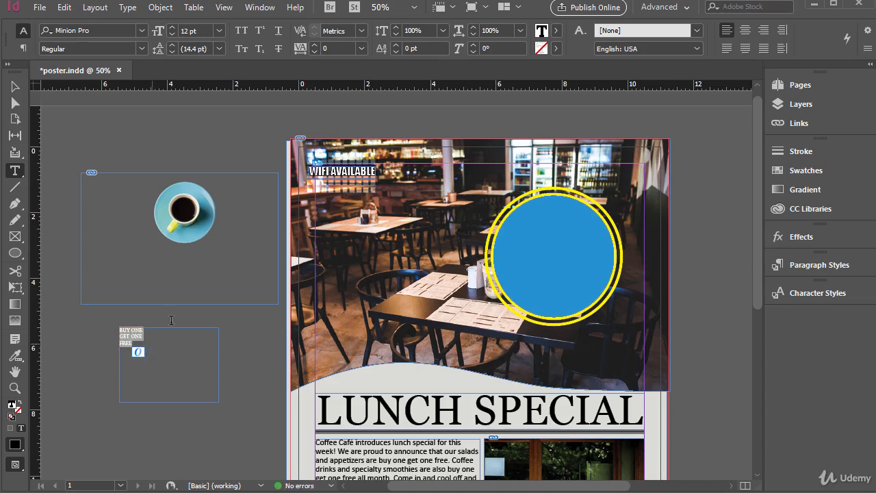
pyautogui.click(220, 31)
pyautogui.click(210, 160)
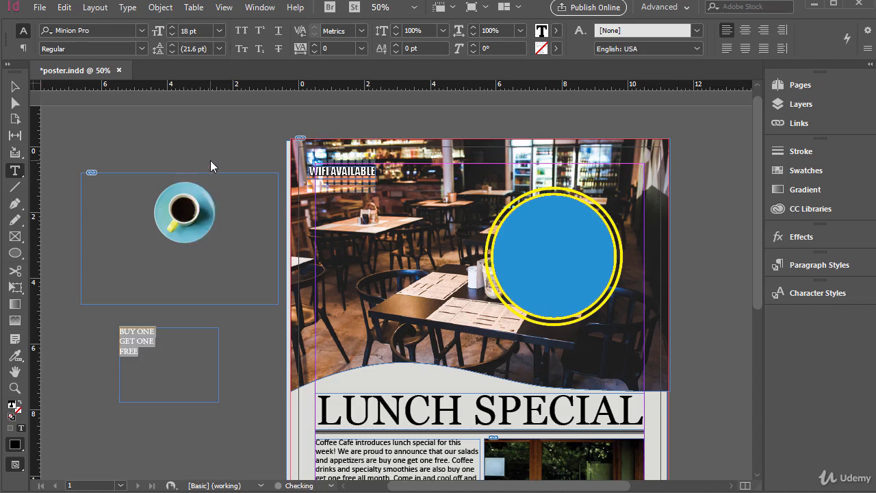
pyautogui.click(220, 31)
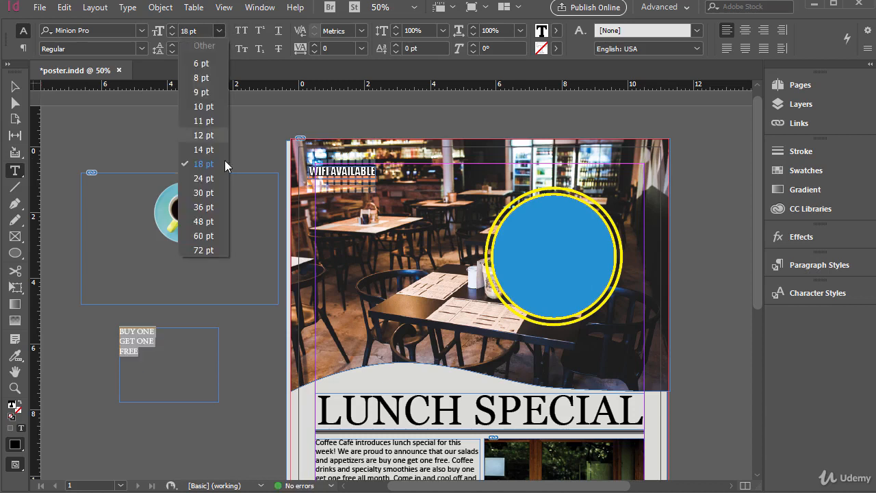
pyautogui.click(213, 207)
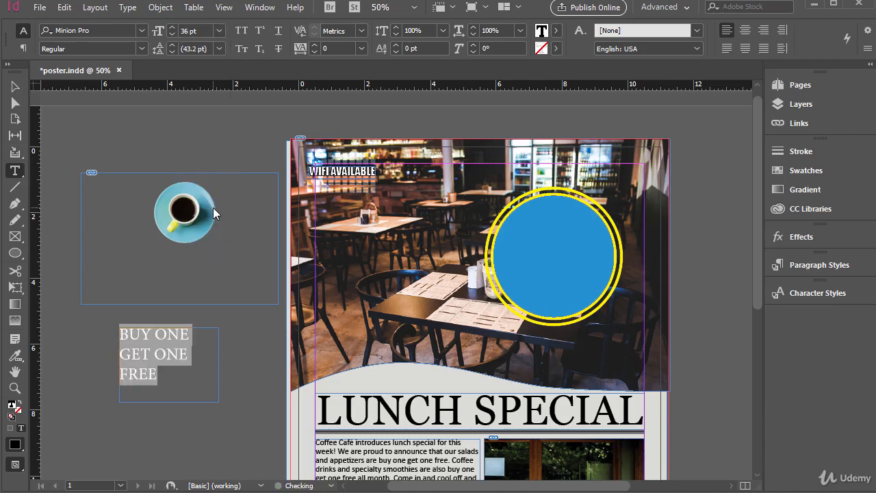
# Enlarge only the word FREE to a font size of 65 pt.
pyautogui.click(219, 31)
pyautogui.click(211, 251)
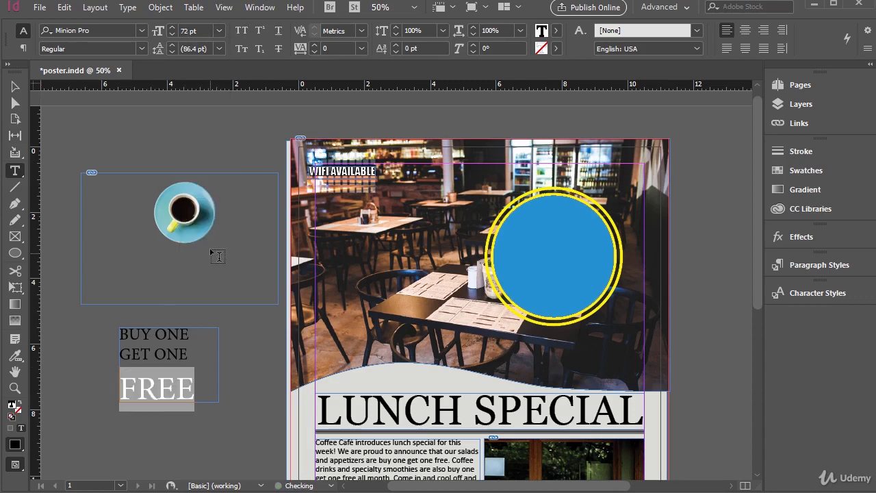
pyautogui.click(189, 31)
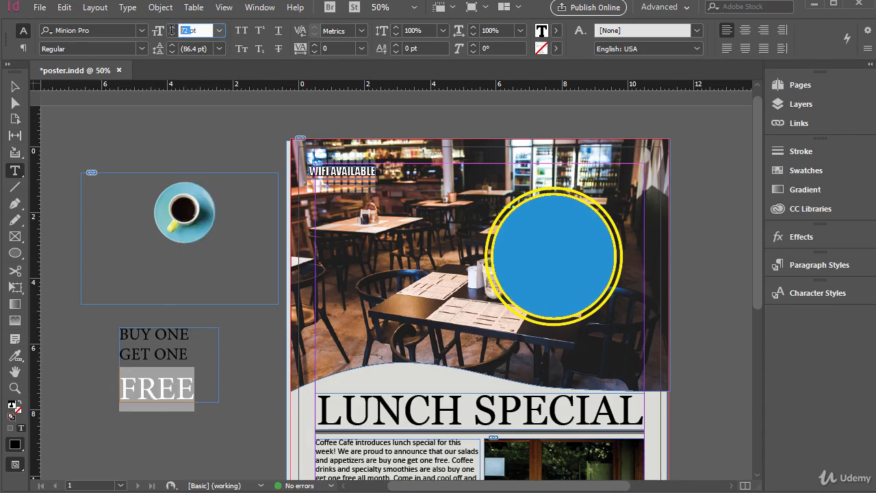
pyautogui.write('65')
pyautogui.press('Return')
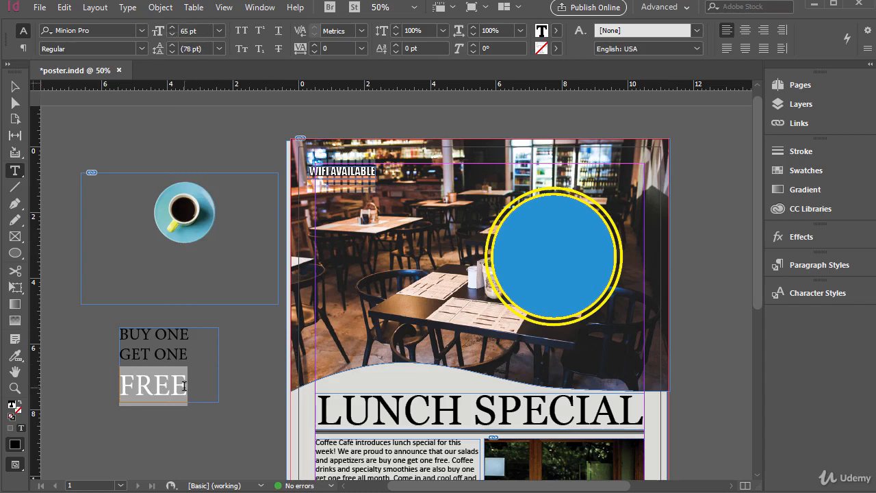
# Set the leading of the word FREE to 48 pt to bring it closer to the line above.
pyautogui.click(165, 375)
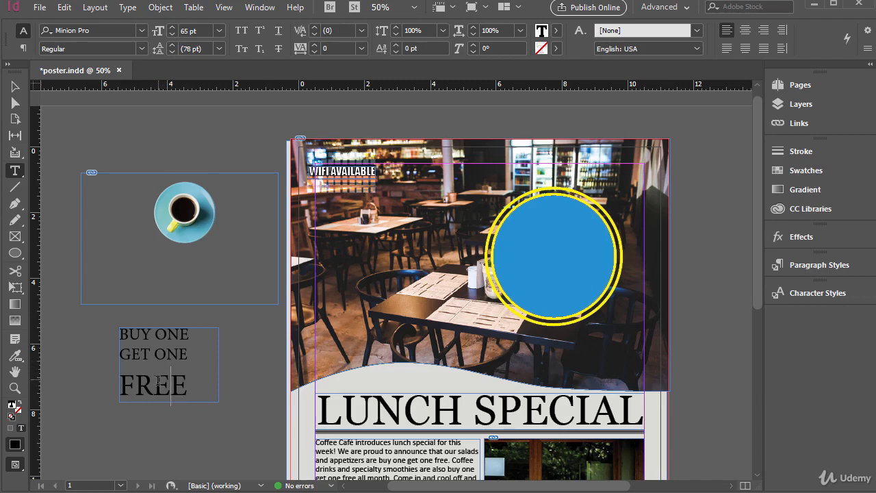
pyautogui.moveTo(187, 383); pyautogui.dragTo(120, 384)
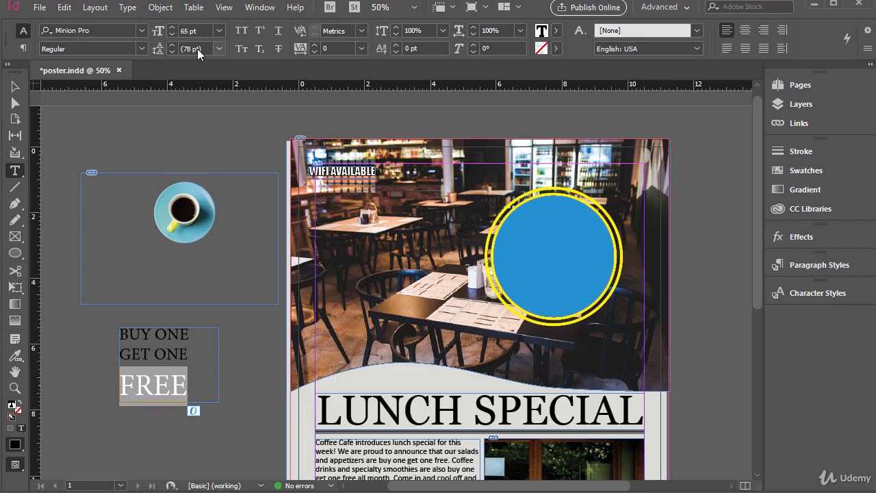
pyautogui.click(220, 49)
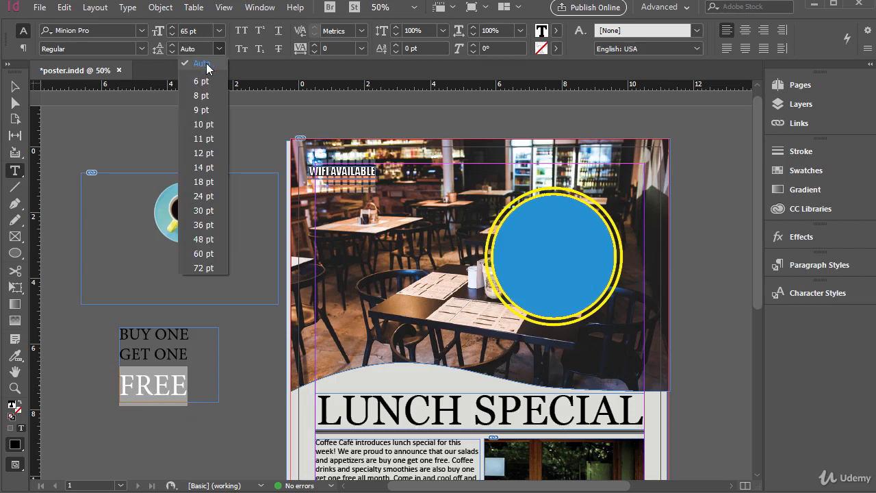
pyautogui.click(202, 225)
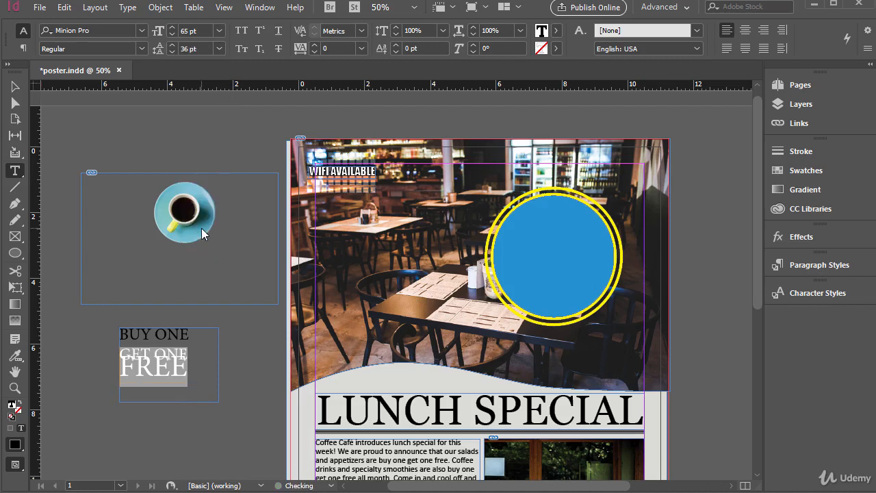
pyautogui.click(218, 48)
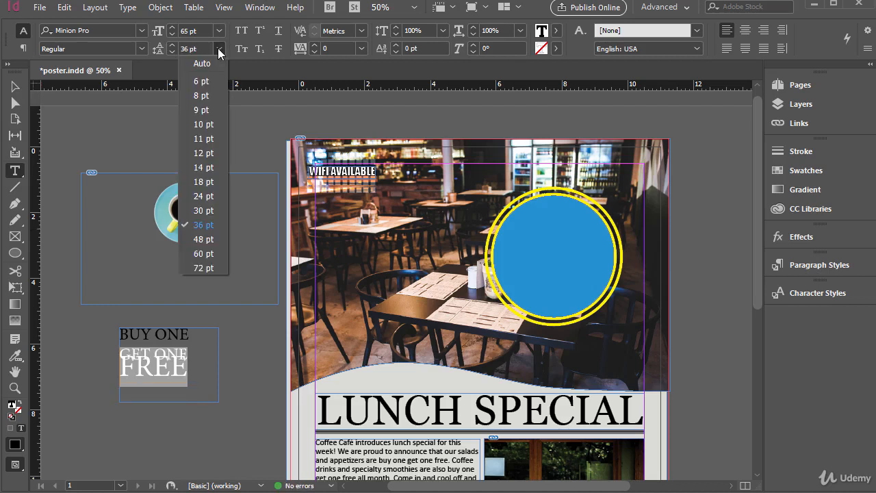
pyautogui.click(197, 239)
# Change the font of the whole BUY ONE GET ONE FREE text to Impact.
pyautogui.click(193, 342)
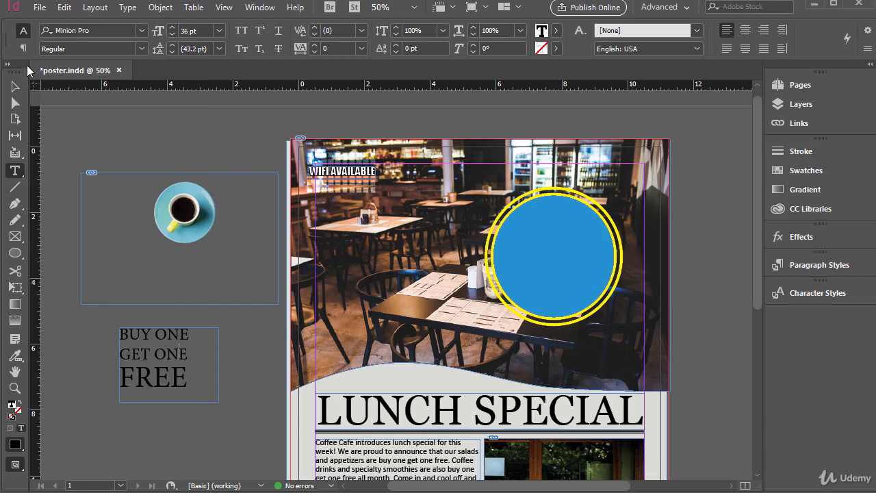
pyautogui.hotkey('ctrl', 'a')
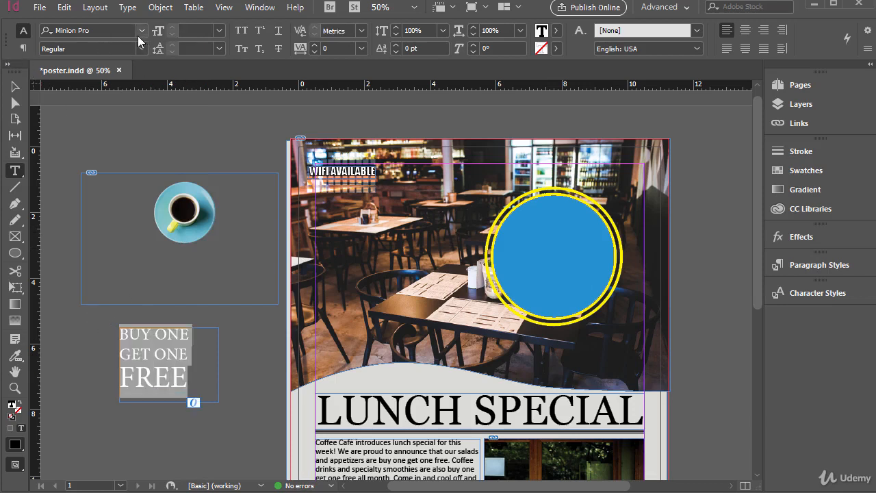
pyautogui.click(73, 27)
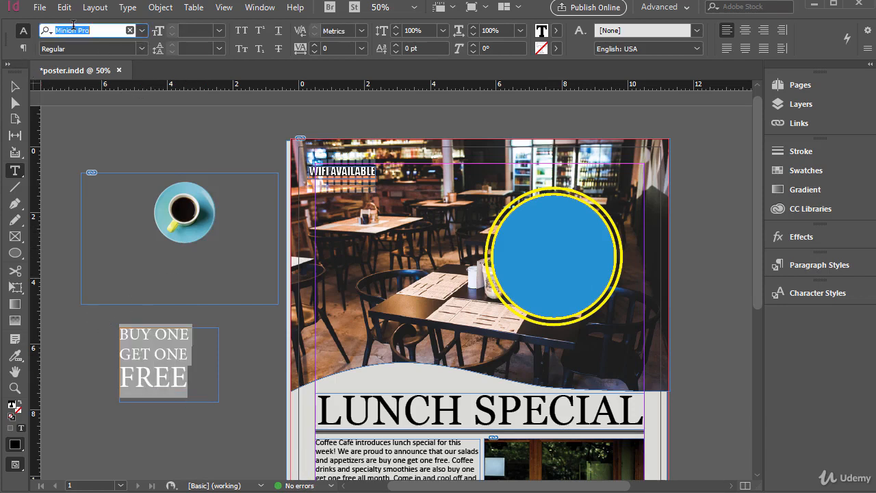
pyautogui.write('impact')
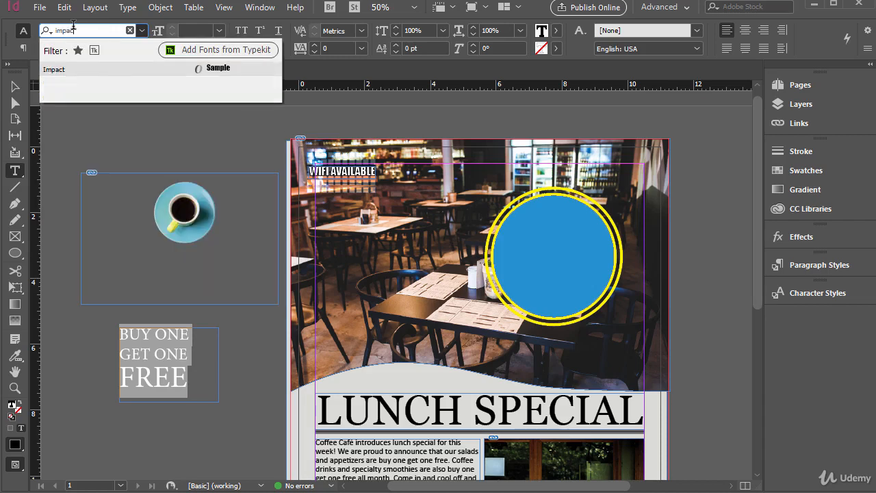
pyautogui.press('Return')
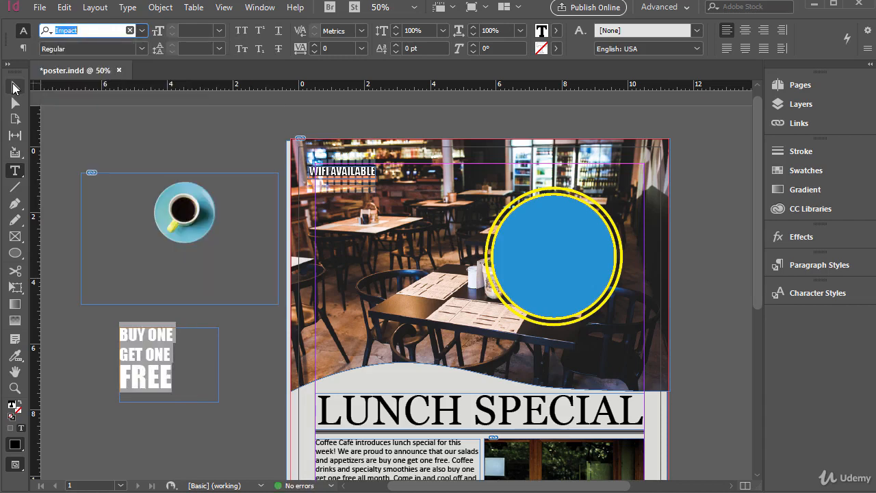
# Shrink the offer text frame to about 1.875 by 2.225 in, and scale the frame up together with its text.
pyautogui.click(14, 87)
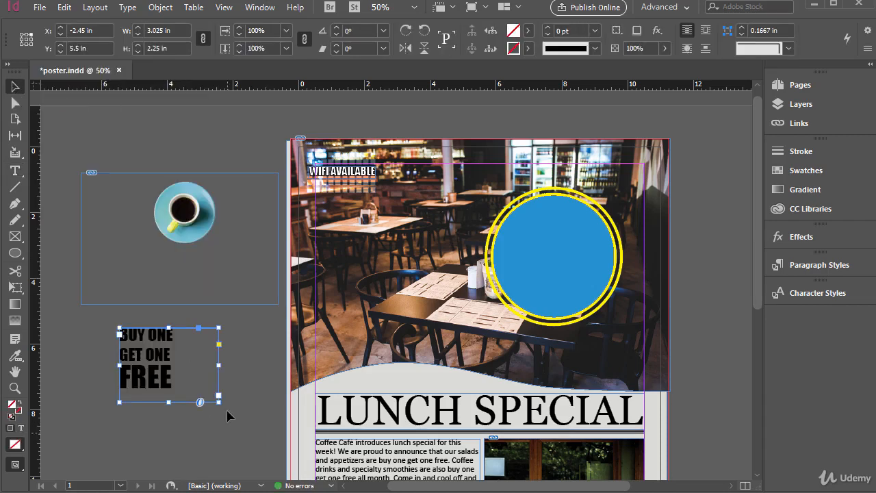
pyautogui.moveTo(218, 401); pyautogui.dragTo(180, 400)
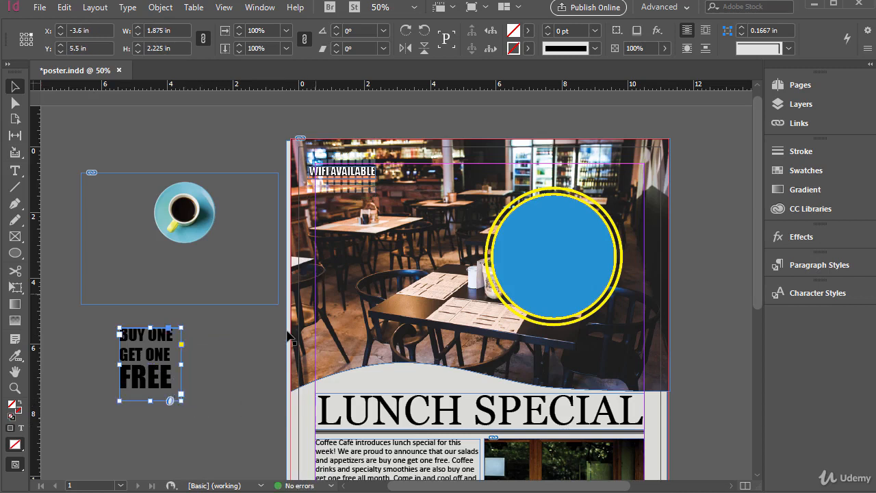
pyautogui.moveTo(181, 401); pyautogui.dragTo(215, 441)
pyautogui.click(241, 386)
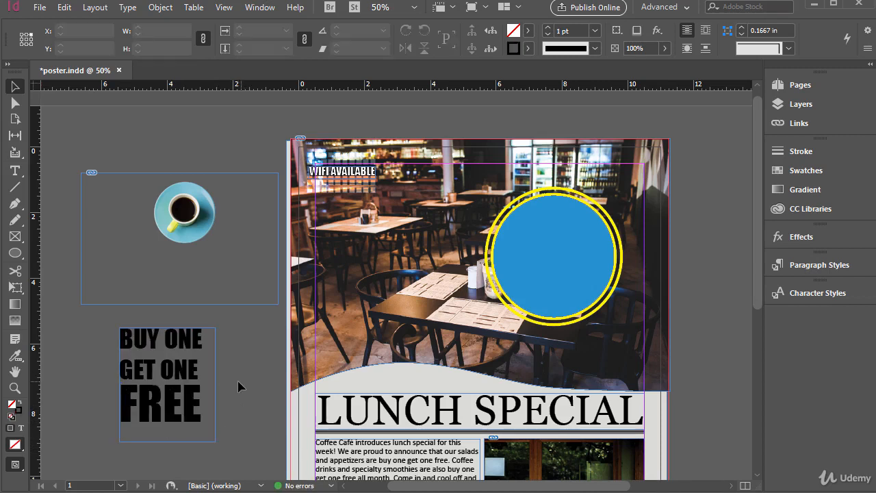
# Try leading values of 36 pt and 72 pt on the words GET ONE, and return the leading to Auto.
pyautogui.doubleClick(214, 365)
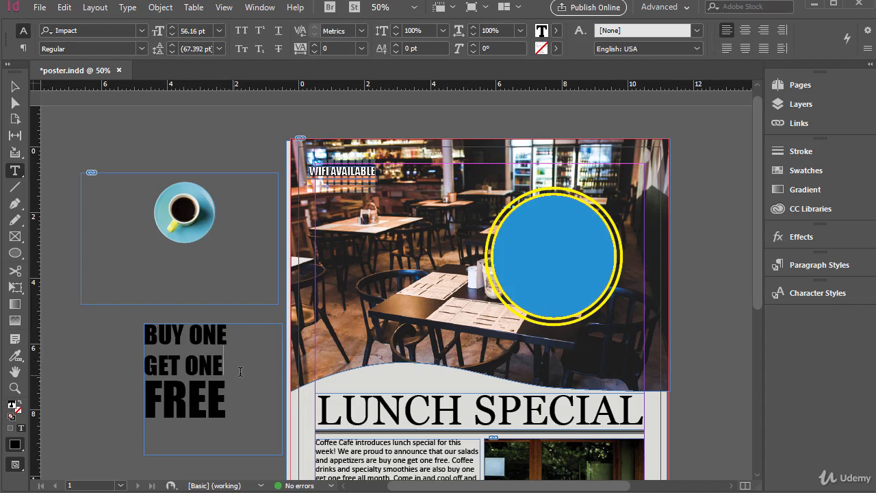
pyautogui.moveTo(144, 365); pyautogui.dragTo(224, 366)
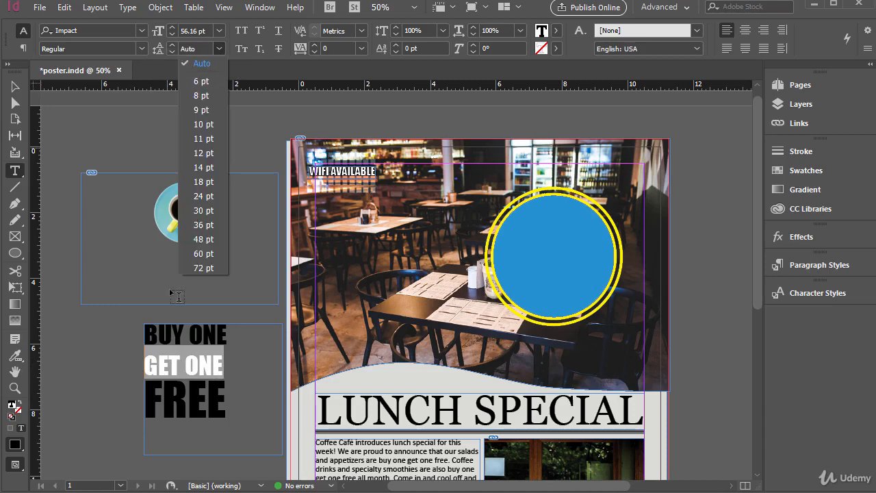
pyautogui.click(205, 224)
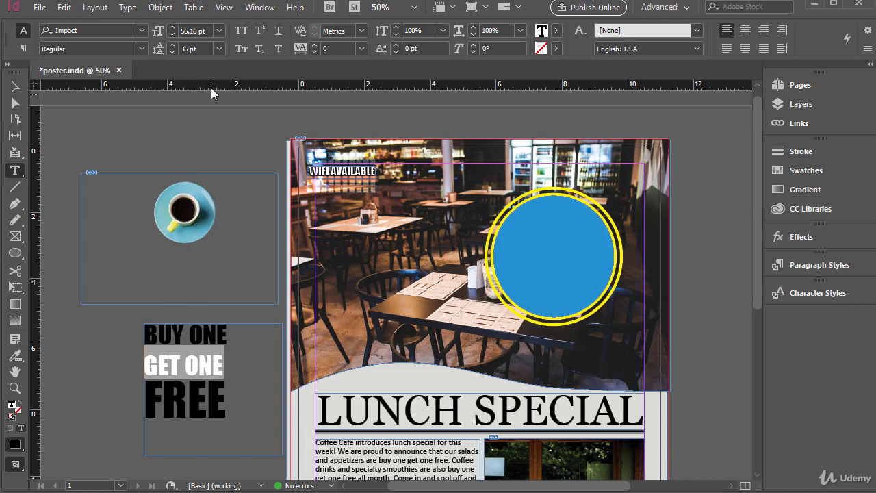
pyautogui.click(219, 48)
pyautogui.click(207, 266)
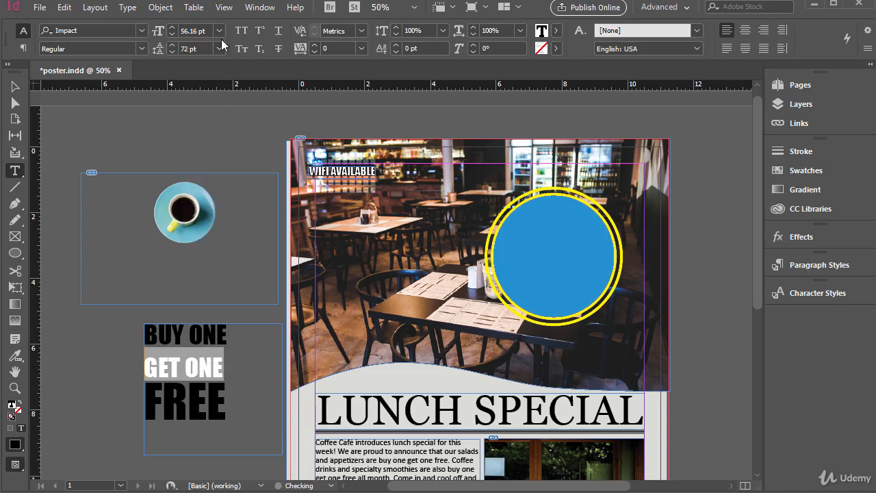
pyautogui.click(219, 49)
pyautogui.click(211, 64)
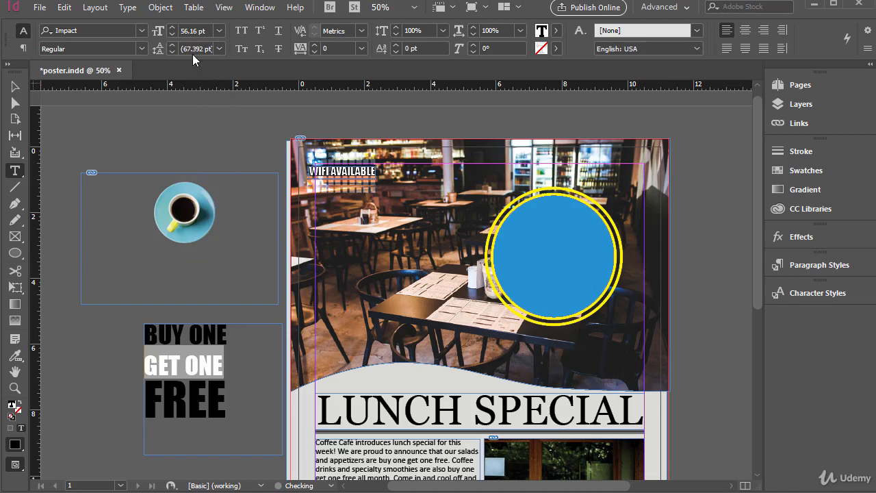
pyautogui.click(175, 51)
pyautogui.click(219, 48)
pyautogui.click(209, 61)
# Set the leading of the entire GET ONE line, including its trailing space, to 50 pt.
pyautogui.click(161, 370)
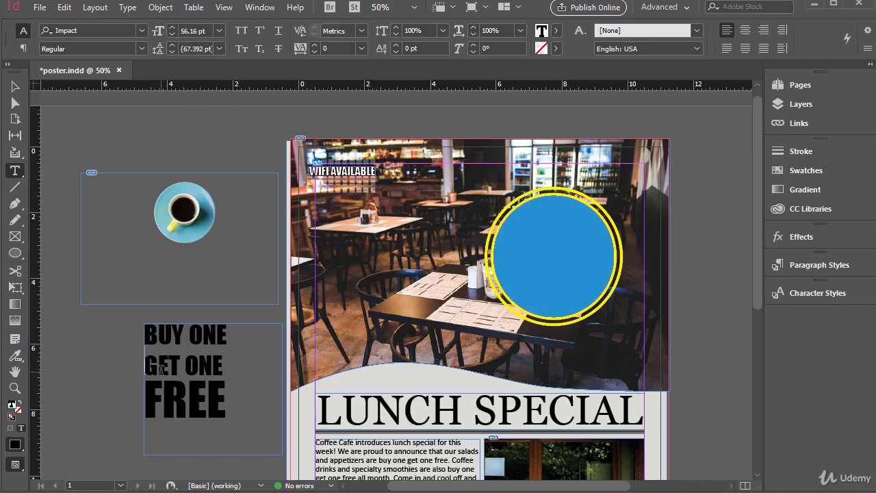
pyautogui.hotkey('shift', 'Right')
pyautogui.hotkey('shift', 'Right')
pyautogui.hotkey('shift', 'Right')
pyautogui.hotkey('shift', 'Right')
pyautogui.hotkey('shift', 'Right')
pyautogui.hotkey('shift', 'Right')
pyautogui.hotkey('shift', 'Right')
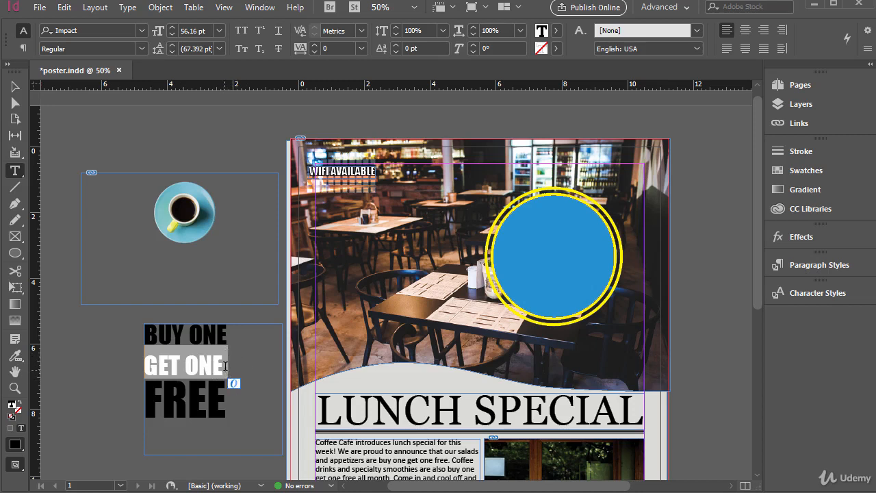
pyautogui.click(219, 49)
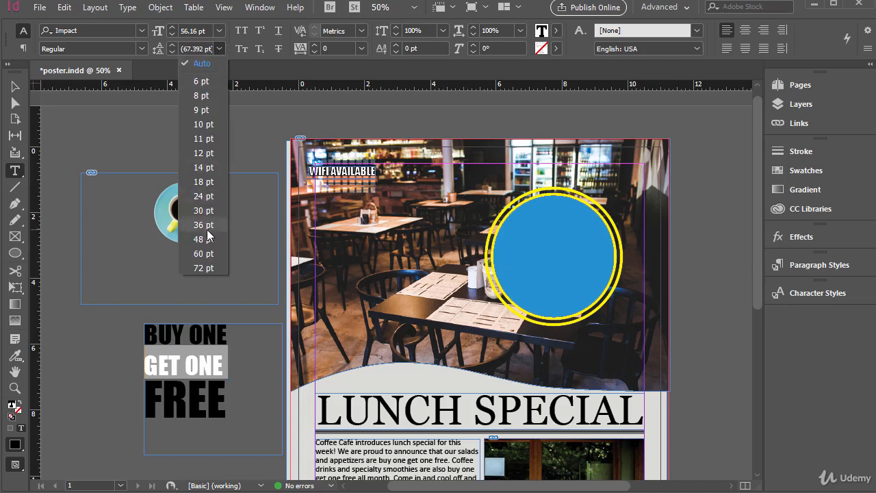
pyautogui.click(207, 229)
pyautogui.click(218, 48)
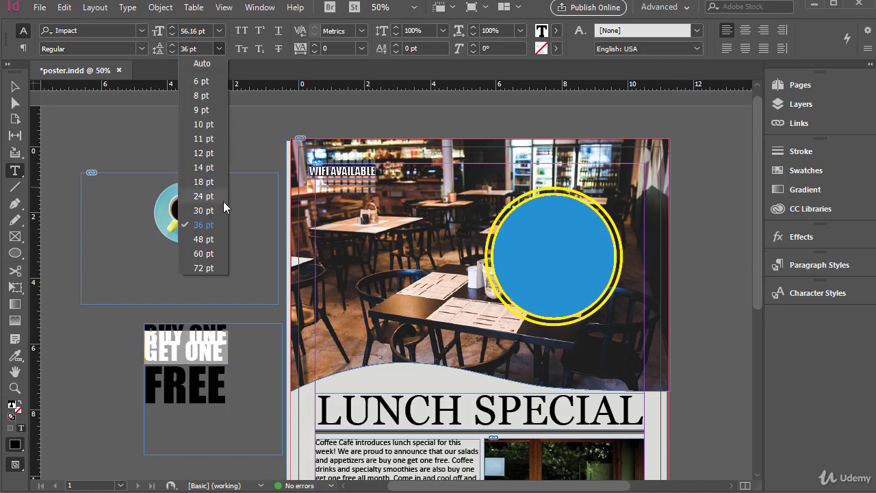
pyautogui.click(207, 238)
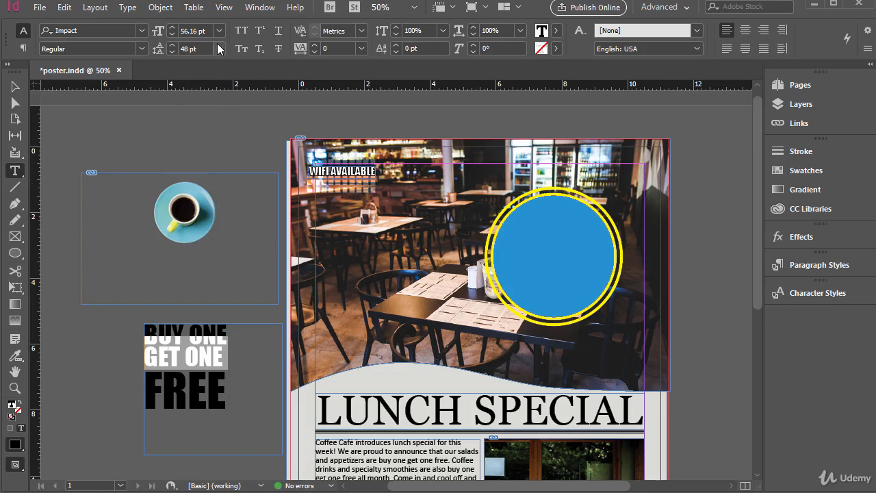
pyautogui.click(171, 45)
pyautogui.click(208, 363)
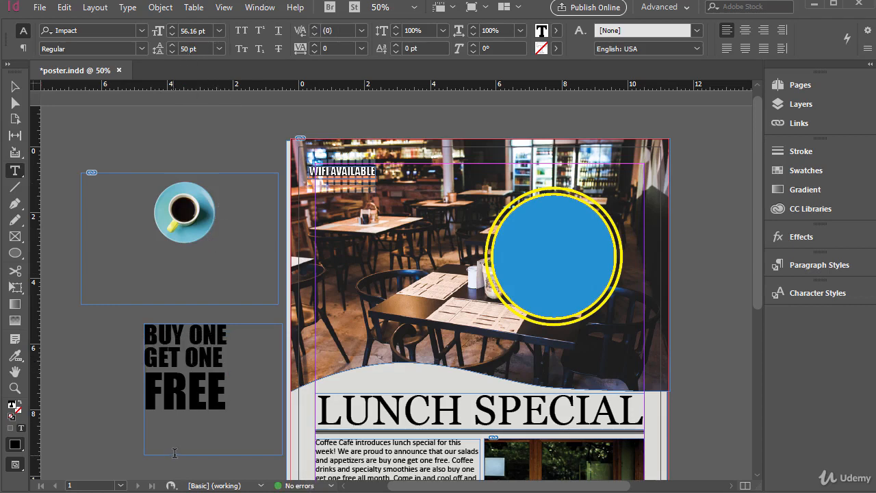
# Set the leading of the FREE line to 91 pt.
pyautogui.moveTo(225, 396)
pyautogui.mouseDown()
pyautogui.moveTo(144, 392)
pyautogui.moveTo(227, 398)
pyautogui.mouseUp()
pyautogui.click(151, 392)
pyautogui.click(171, 54)
pyautogui.click(171, 54)
pyautogui.click(171, 54)
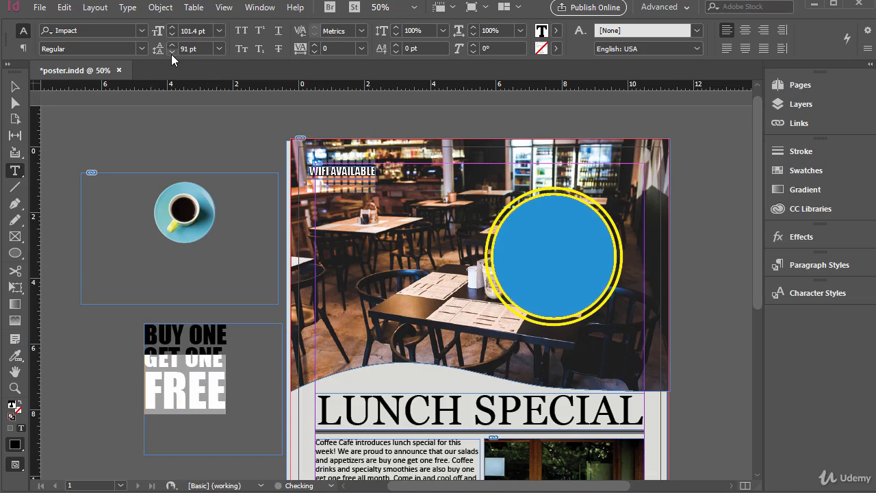
pyautogui.click(169, 337)
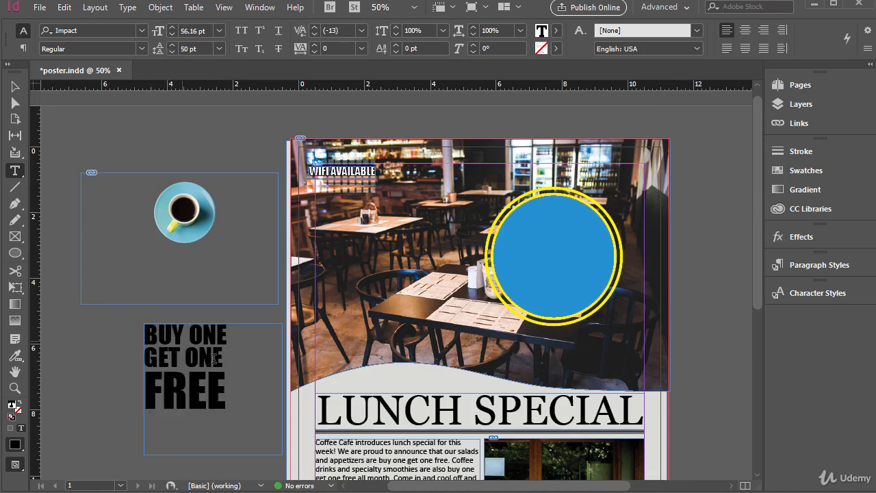
# Increase the font size of the GET ONE line to 59 pt.
pyautogui.moveTo(222, 359); pyautogui.dragTo(145, 335)
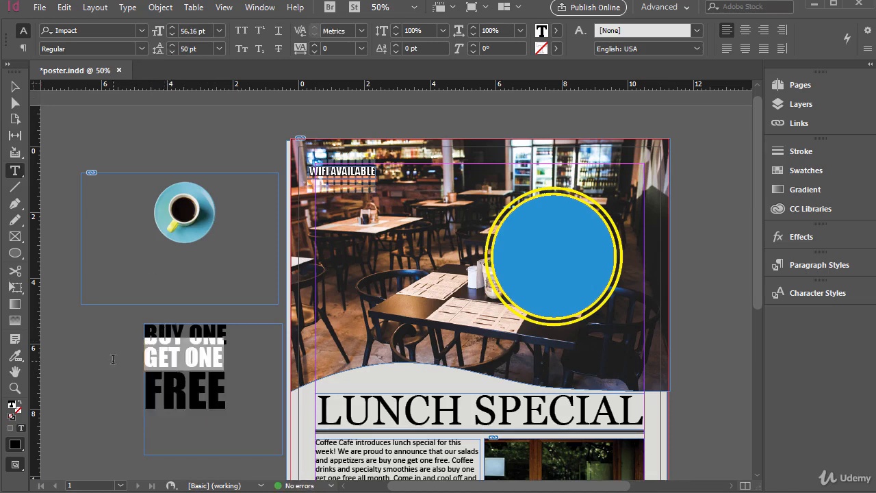
pyautogui.click(174, 32)
pyautogui.click(173, 32)
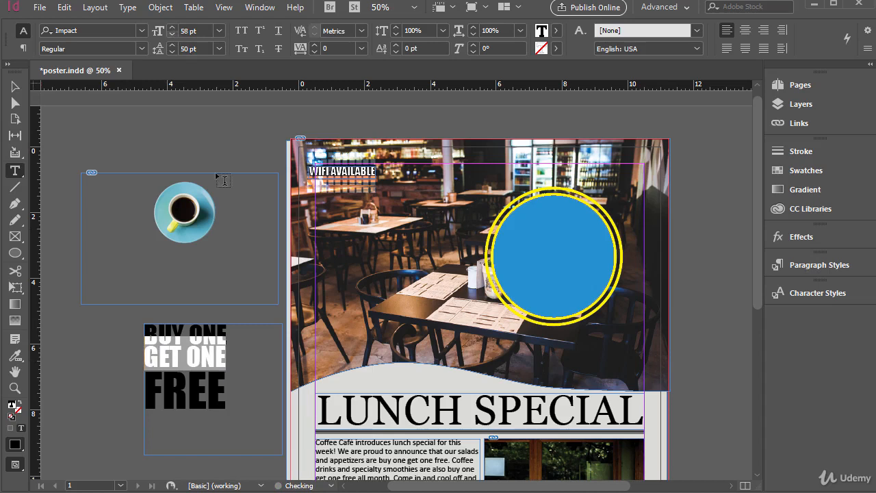
pyautogui.click(192, 362)
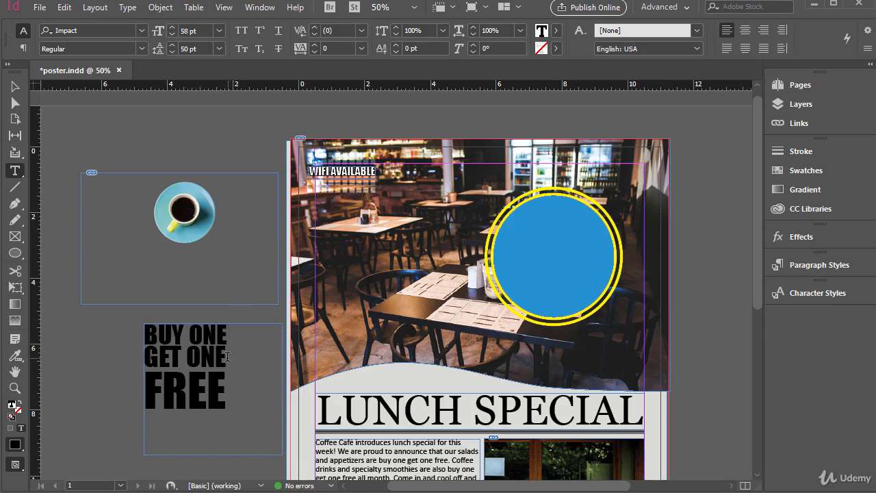
pyautogui.moveTo(227, 356); pyautogui.dragTo(144, 336)
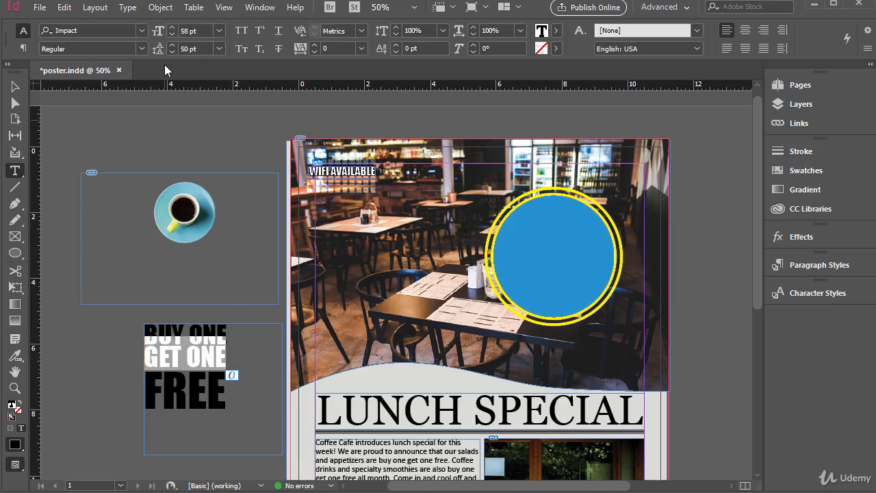
pyautogui.click(172, 31)
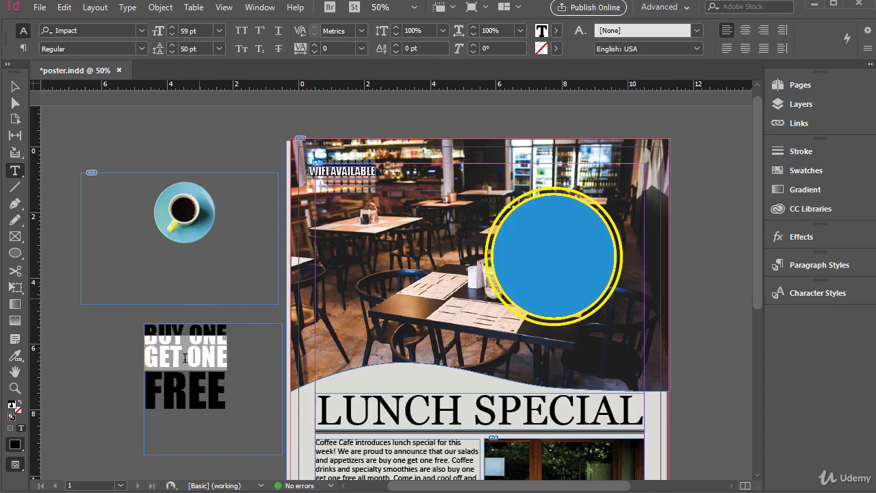
pyautogui.click(191, 386)
# Shrink the offer text frame to about 2.8 by 3.075 in without scaling its text, and nudge it slightly on the pasteboard.
pyautogui.press('Escape')
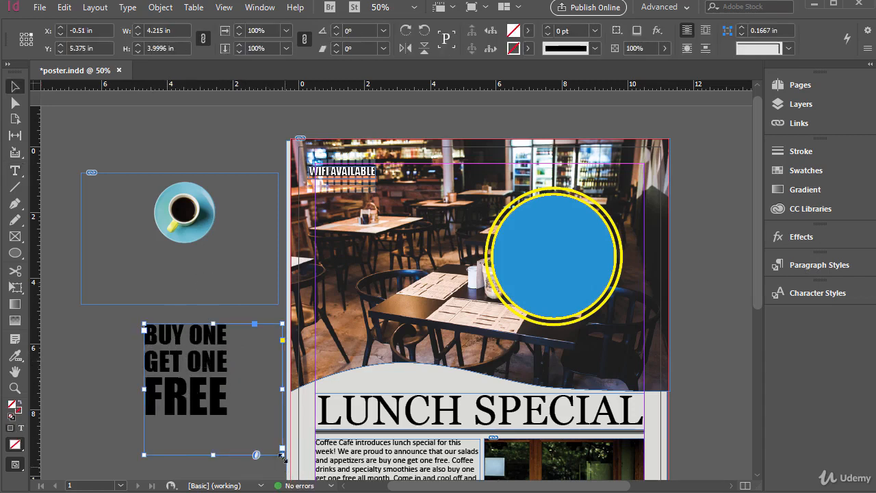
pyautogui.moveTo(282, 454); pyautogui.dragTo(235, 424)
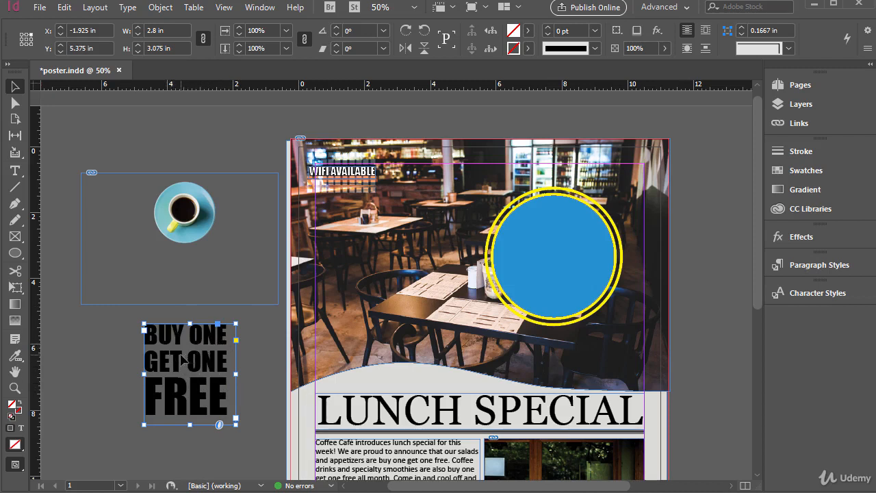
pyautogui.moveTo(186, 355); pyautogui.dragTo(191, 354)
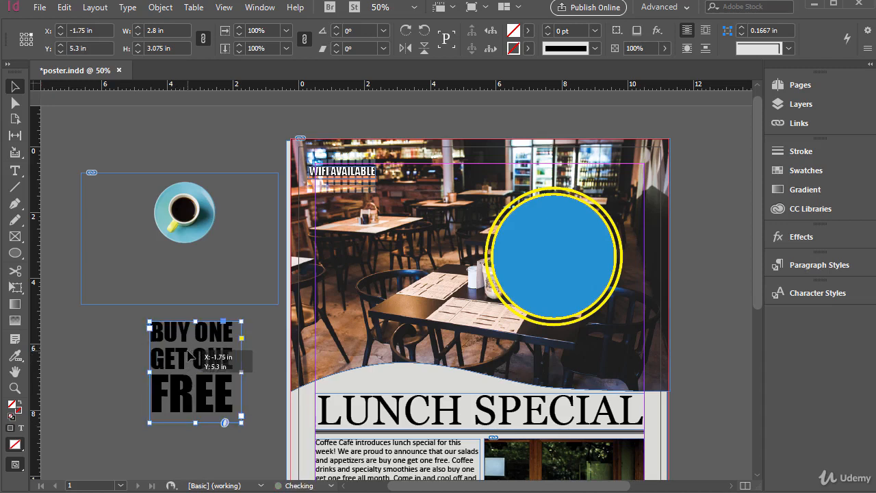
# Change the fill of all the BUY ONE GET ONE FREE text to white (#ffffff).
pyautogui.doubleClick(189, 357)
pyautogui.hotkey('ctrl', 'a')
pyautogui.click(189, 357)
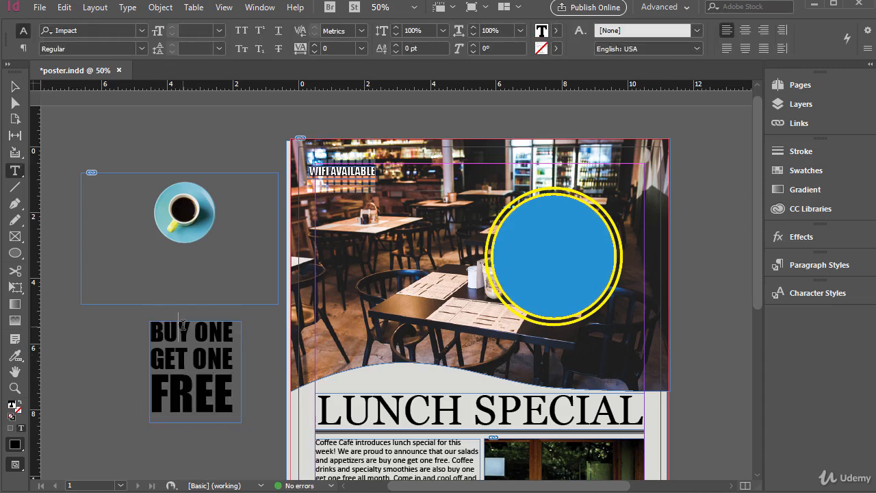
pyautogui.moveTo(151, 331); pyautogui.dragTo(230, 380)
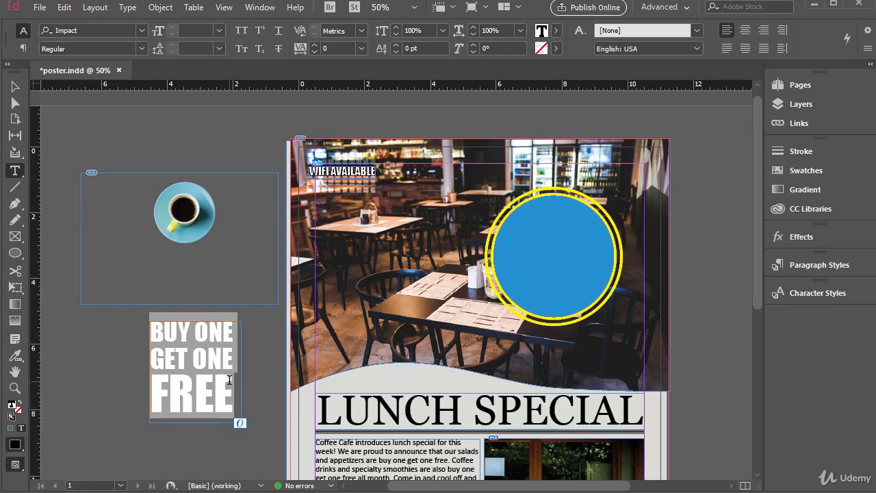
pyautogui.doubleClick(12, 408)
pyautogui.click(380, 194)
pyautogui.click(400, 195)
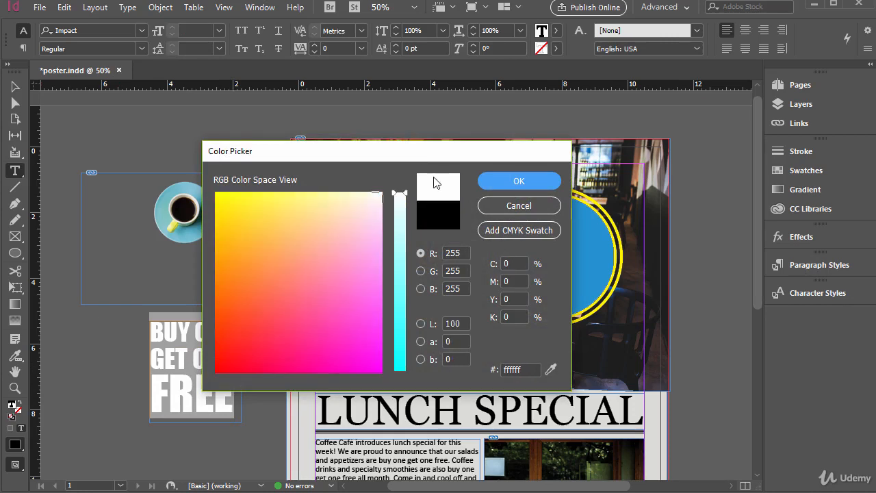
pyautogui.click(518, 183)
# Move the offer text onto the blue circle and centre it there.
pyautogui.click(15, 86)
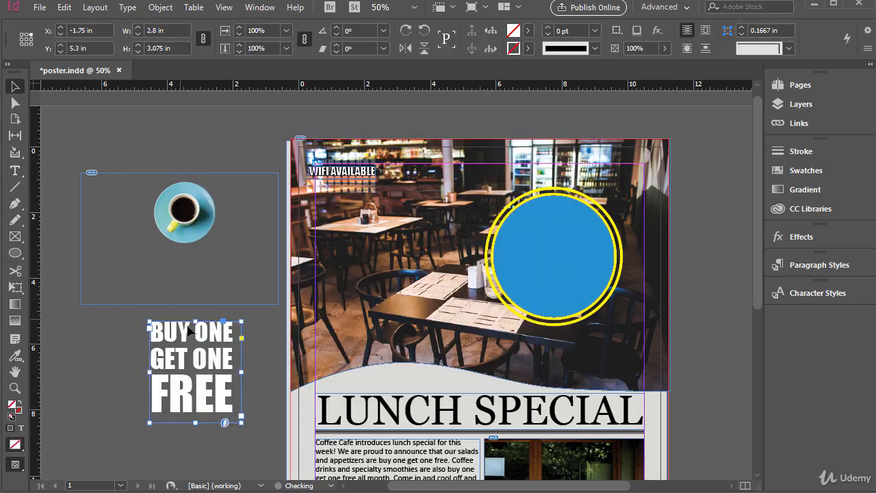
pyautogui.moveTo(190, 331); pyautogui.dragTo(548, 215)
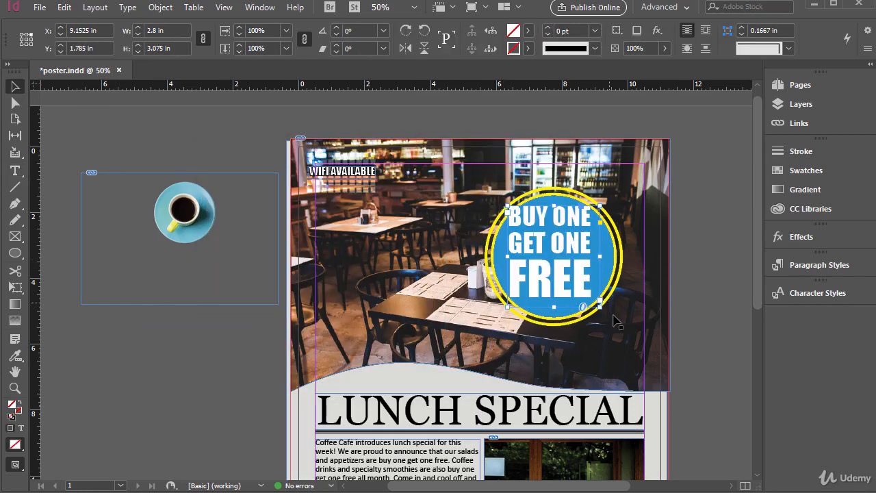
pyautogui.moveTo(567, 270); pyautogui.dragTo(573, 274)
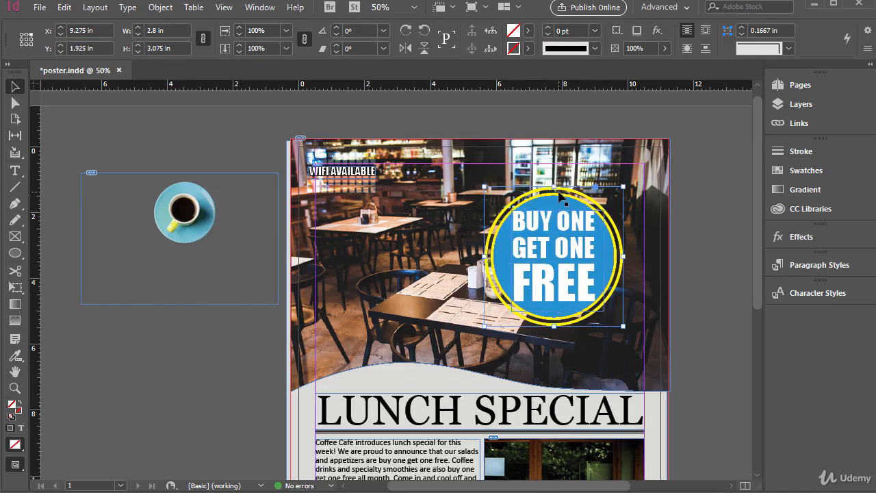
# Enlarge the blue circle to about 5.085 by 5.12 in and recentre it around the offer text.
pyautogui.click(559, 197)
pyautogui.moveTo(482, 184); pyautogui.dragTo(455, 157)
pyautogui.moveTo(524, 195); pyautogui.dragTo(550, 223)
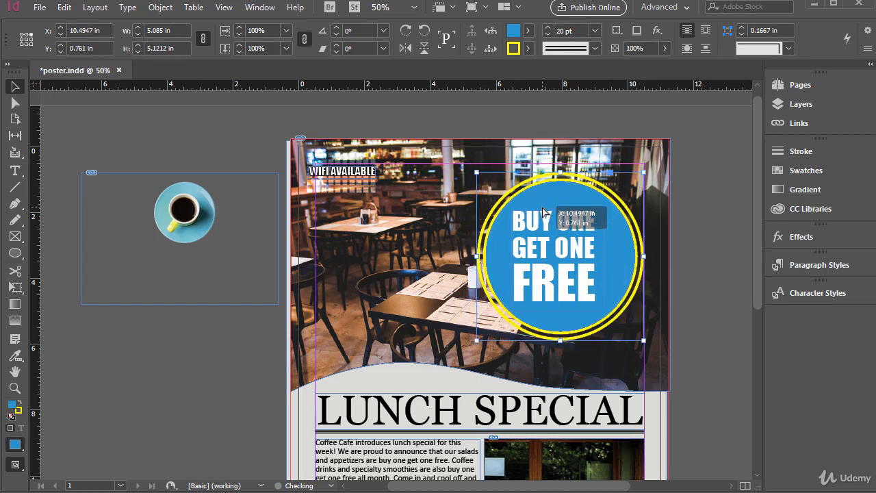
# Bring the coffee-cup image to the front, place it overlapping the blue circle's left edge, and preview the poster.
pyautogui.moveTo(203, 230); pyautogui.dragTo(580, 361)
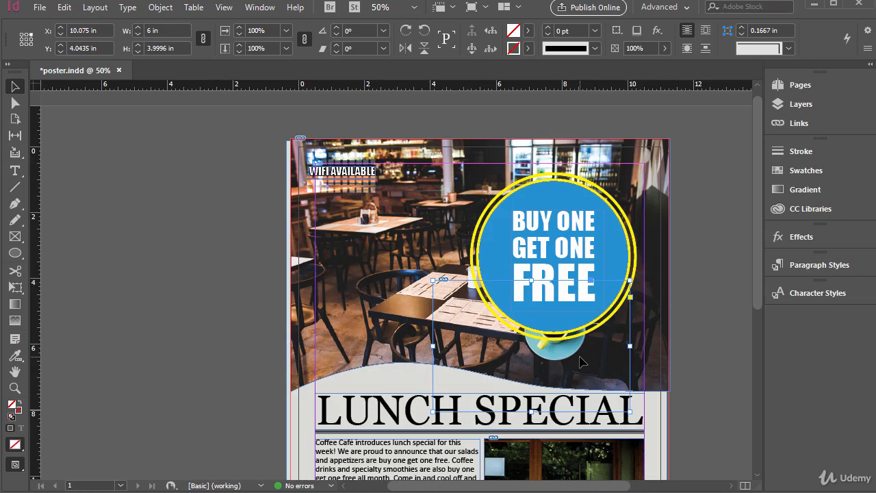
pyautogui.hotkey('ctrl', 'shift', ']')
pyautogui.moveTo(575, 359)
pyautogui.mouseDown()
pyautogui.moveTo(591, 360)
pyautogui.moveTo(582, 368)
pyautogui.mouseUp()
pyautogui.hotkey('ctrl', 'z')
pyautogui.hotkey('ctrl', 'z')
pyautogui.hotkey('ctrl', 'z')
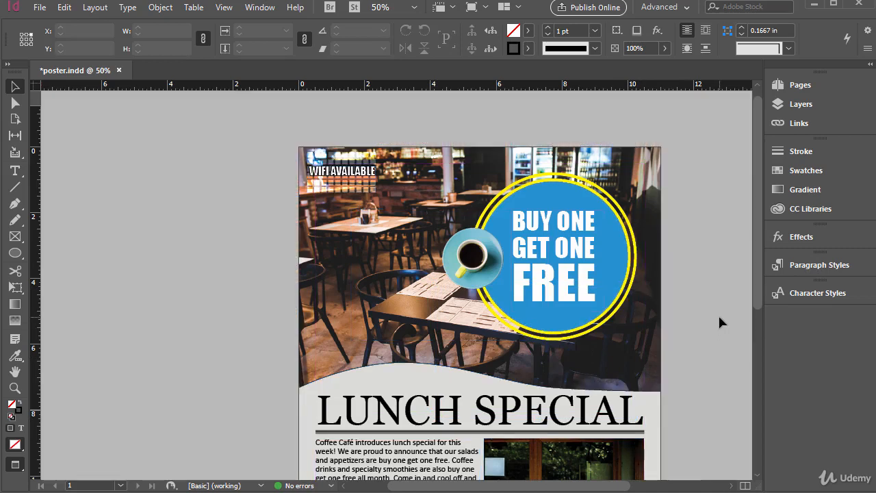
# Give the large café photo a 10 pt stroke in the cyan swatch C=100 M=0 Y=0 K=0.
pyautogui.scroll(-4, 718, 322)
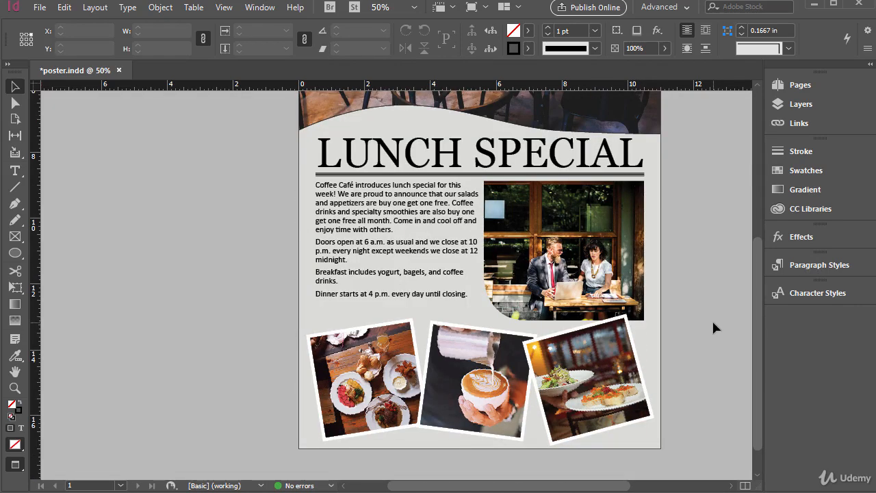
pyautogui.scroll(4, 713, 327)
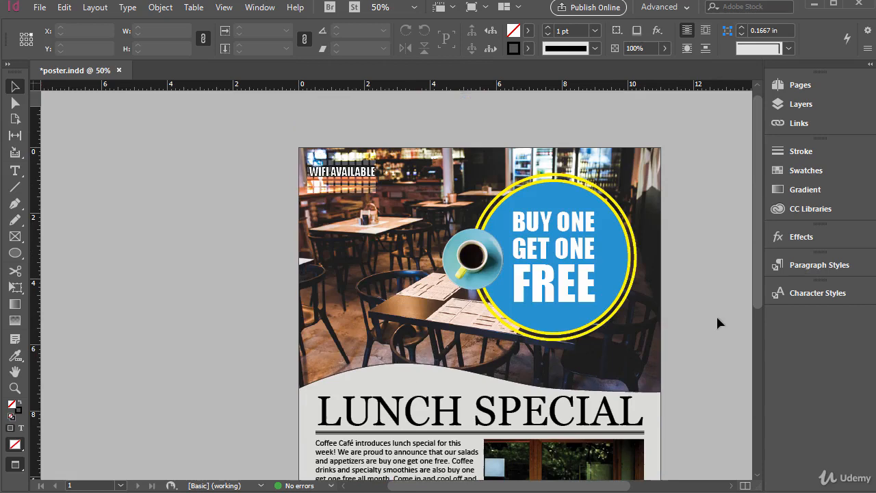
pyautogui.click(415, 356)
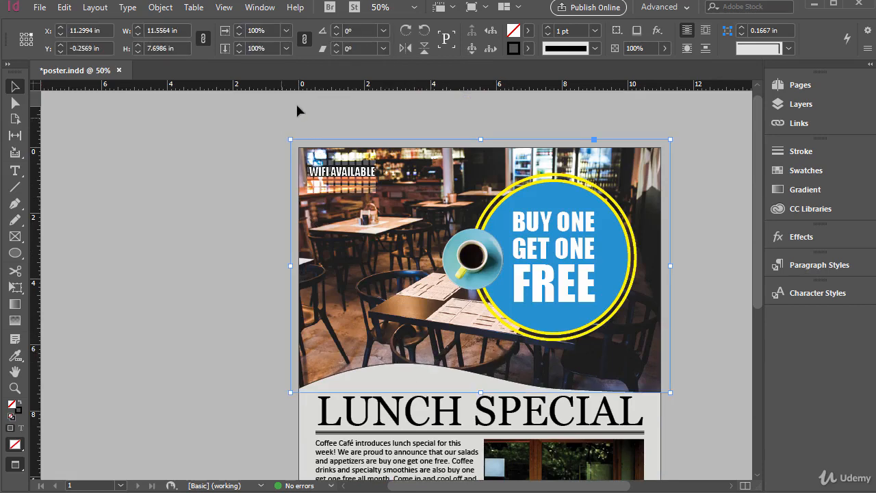
pyautogui.click(16, 410)
pyautogui.click(826, 152)
pyautogui.click(798, 170)
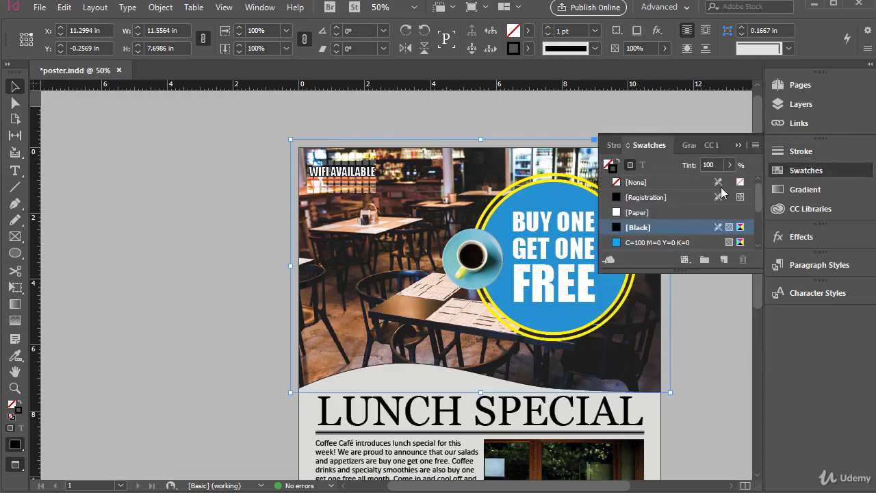
pyautogui.click(646, 243)
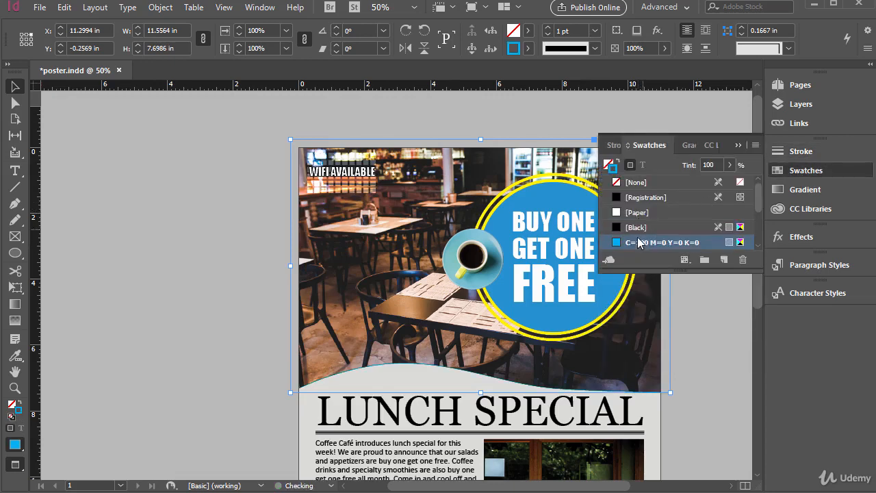
pyautogui.click(596, 30)
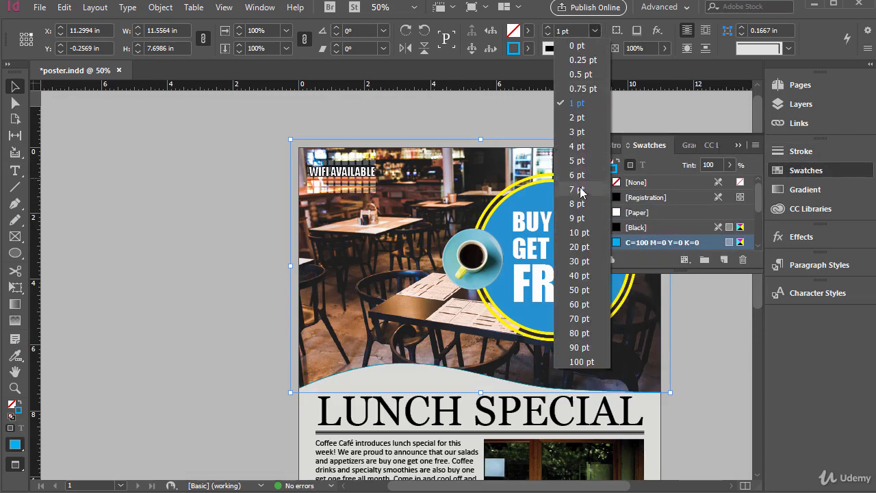
pyautogui.click(581, 231)
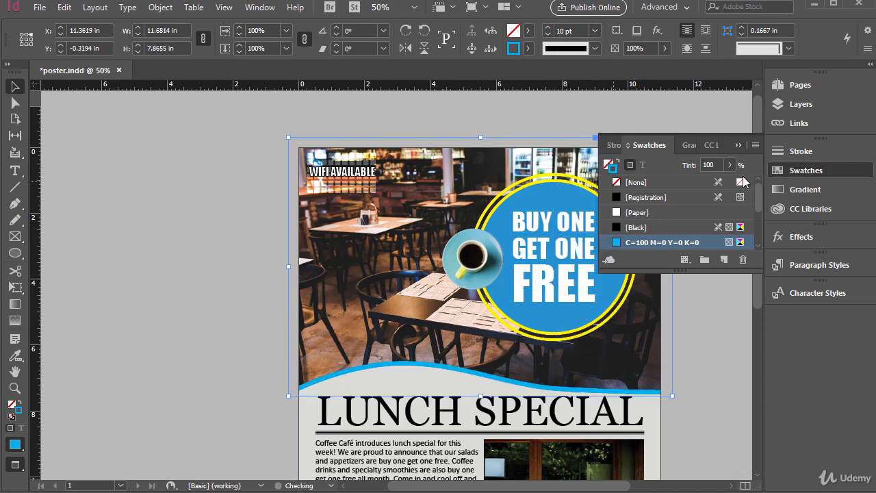
pyautogui.click(736, 145)
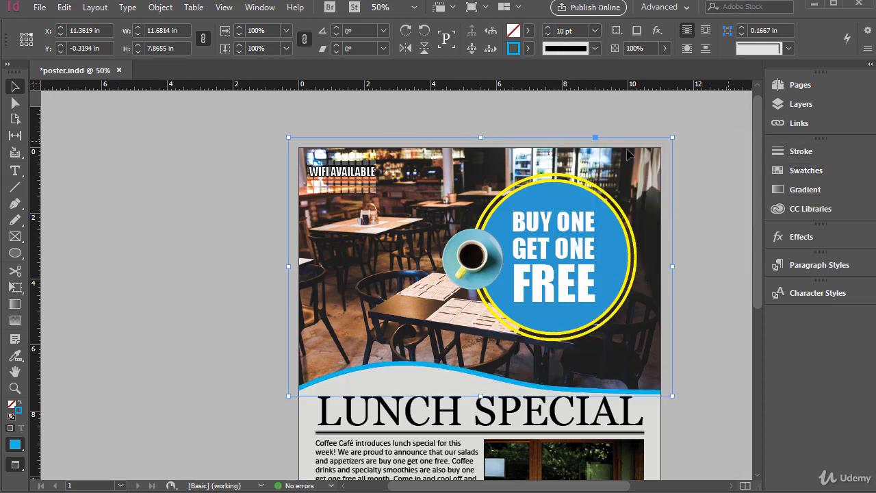
# Extend the café photo frame past the bleed on its left, right and top sides to about 12.1 by 8.15 in, and preview the poster.
pyautogui.press('w')
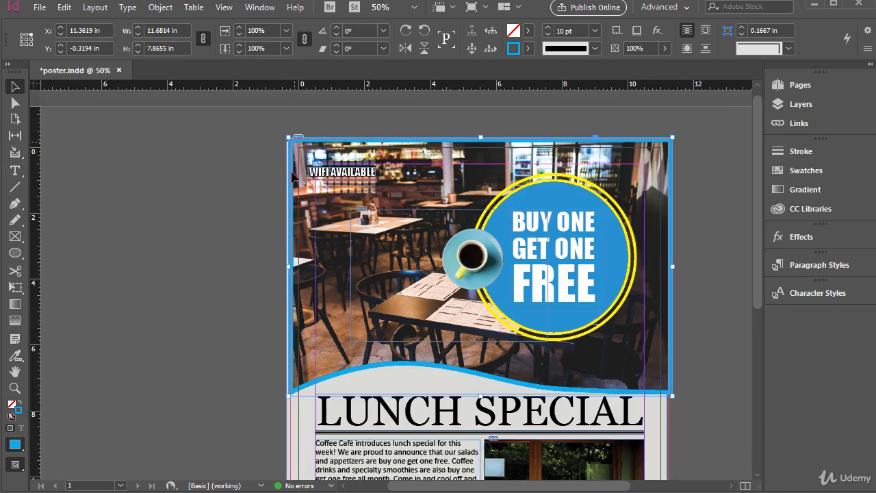
pyautogui.moveTo(289, 269); pyautogui.dragTo(282, 269)
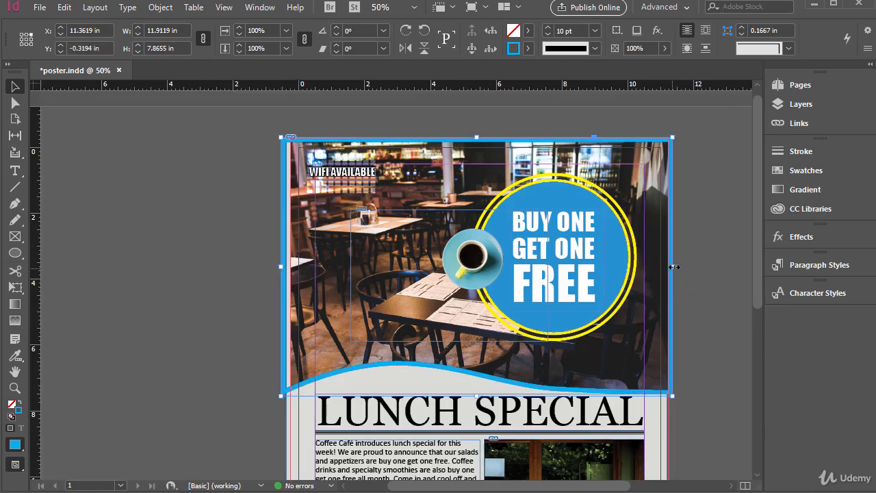
pyautogui.moveTo(674, 273); pyautogui.dragTo(678, 274)
pyautogui.moveTo(480, 138); pyautogui.dragTo(479, 128)
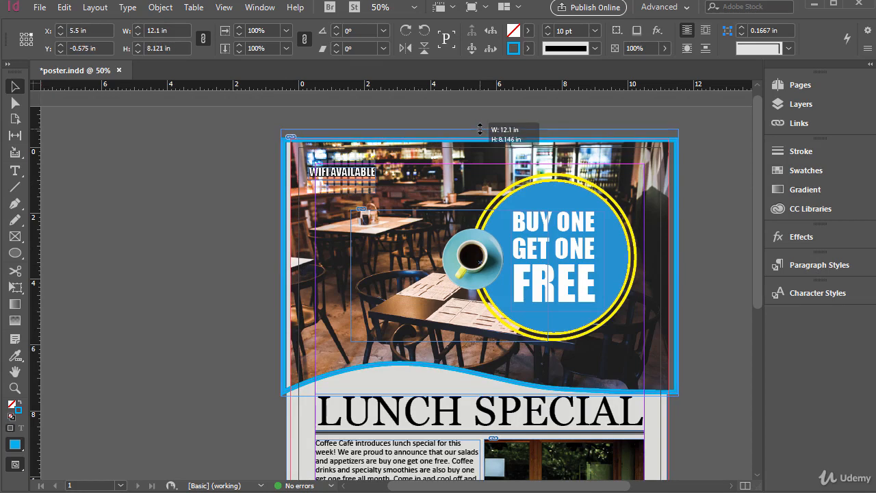
pyautogui.click(710, 228)
pyautogui.press('w')
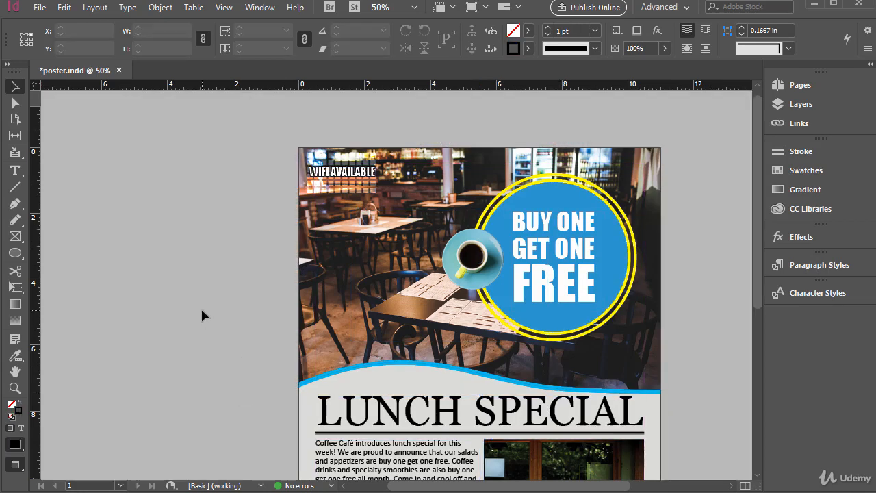
# Draw a closed wavy shape with the Pen tool across the poster's bottom edge and fill it with yellow C=0 M=0 Y=100 K=0.
pyautogui.scroll(-3, 200, 306)
pyautogui.scroll(3, 200, 305)
pyautogui.scroll(-7, 226, 308)
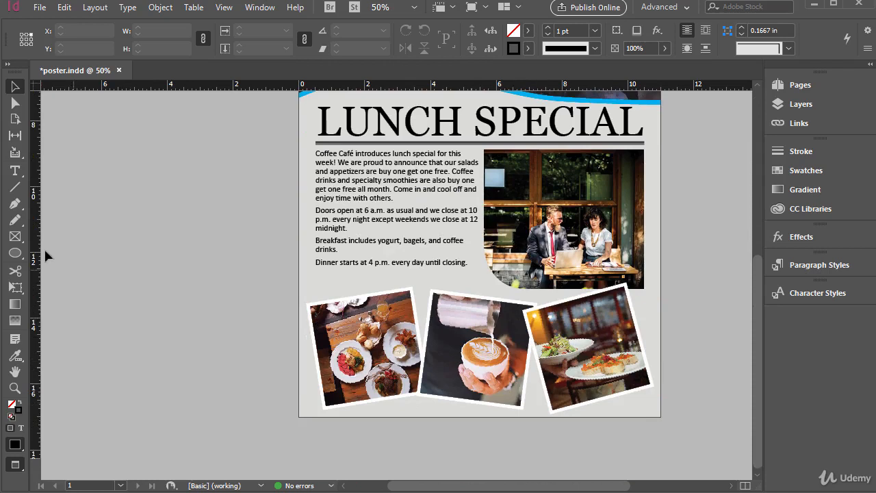
pyautogui.moveTo(15, 205); pyautogui.dragTo(43, 203)
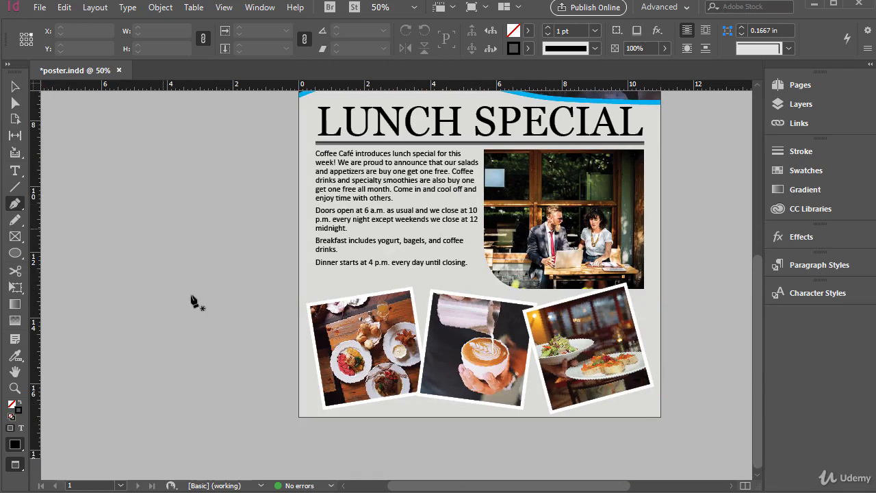
pyautogui.click(249, 423)
pyautogui.moveTo(491, 364); pyautogui.dragTo(575, 395)
pyautogui.moveTo(669, 363); pyautogui.dragTo(684, 358)
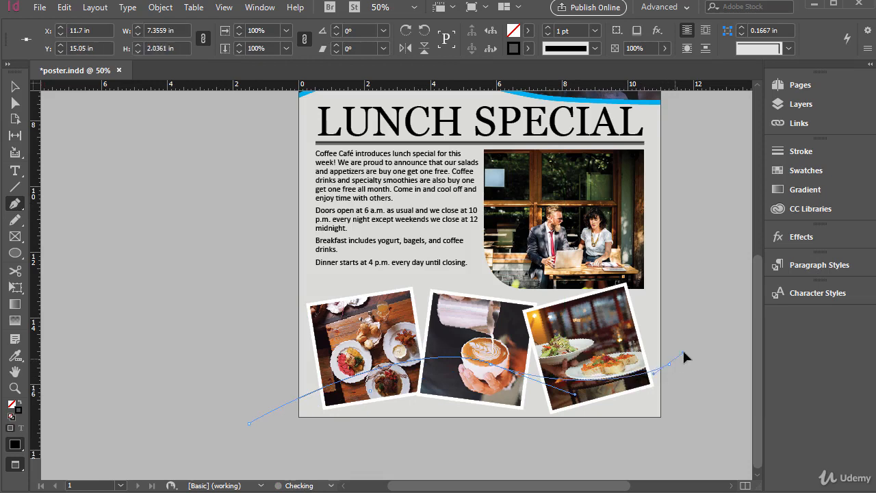
pyautogui.click(694, 423)
pyautogui.click(502, 455)
pyautogui.click(249, 424)
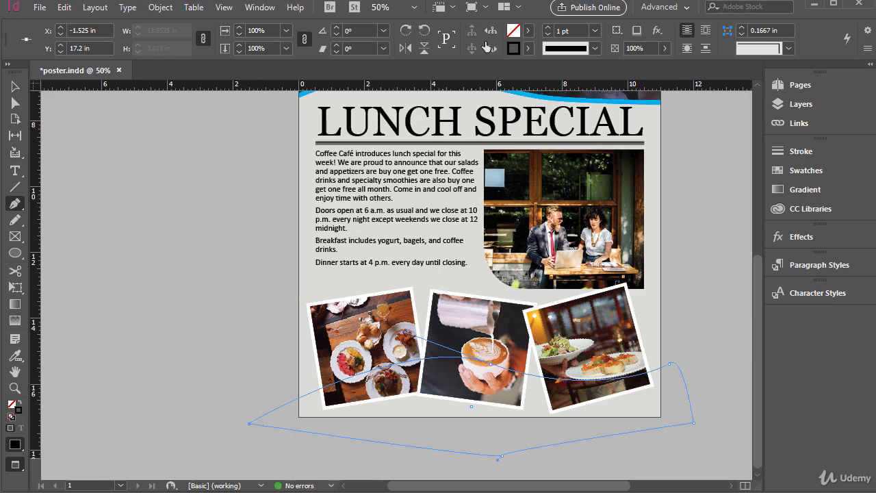
pyautogui.click(529, 31)
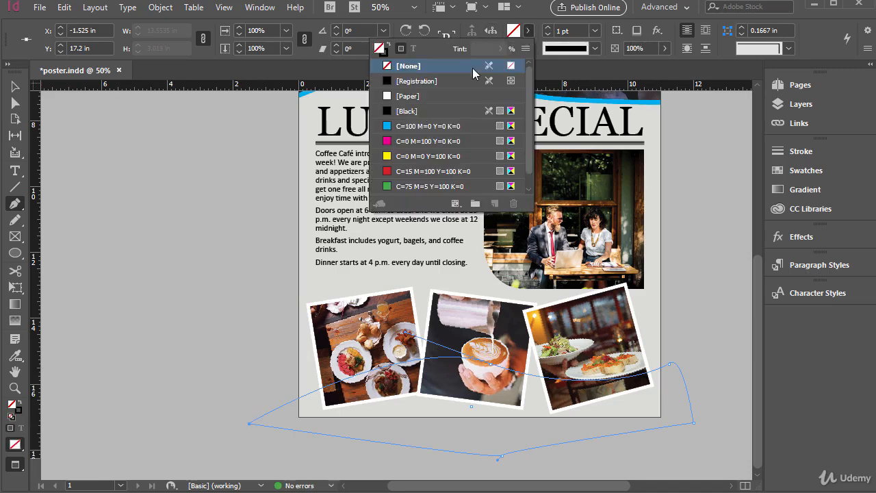
pyautogui.click(409, 157)
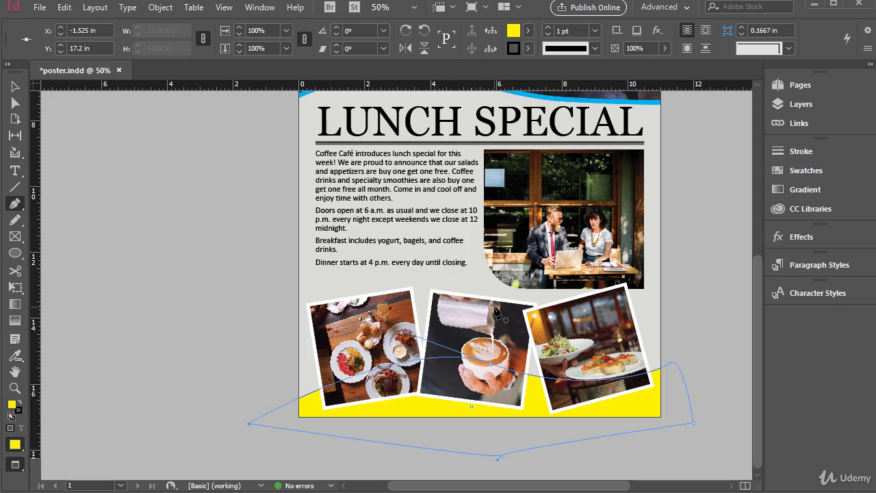
# Set the stroke of the yellow wavy shape at the poster's bottom edge to None and check the poster.
pyautogui.press('v')
pyautogui.click(254, 293)
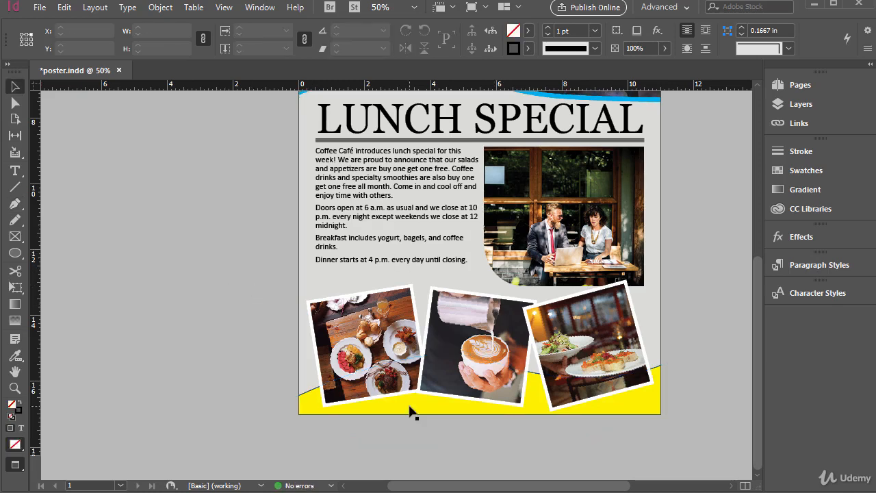
pyautogui.click(412, 413)
pyautogui.click(593, 49)
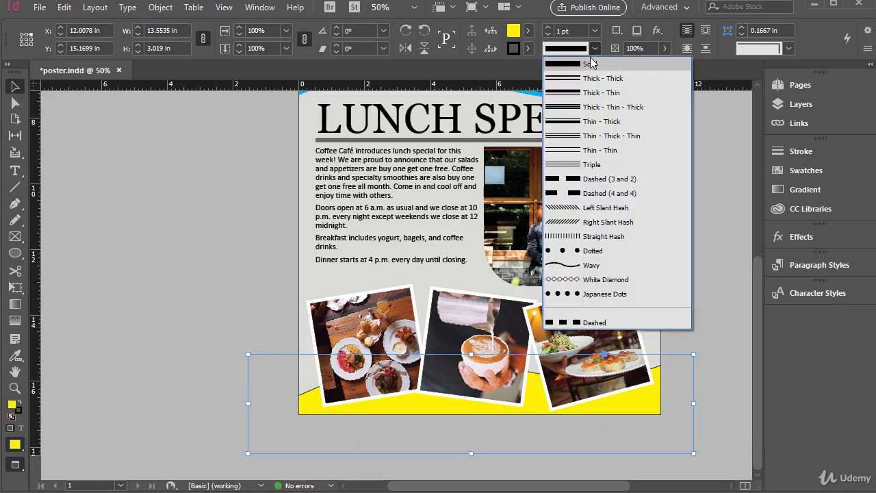
pyautogui.click(594, 60)
pyautogui.click(529, 48)
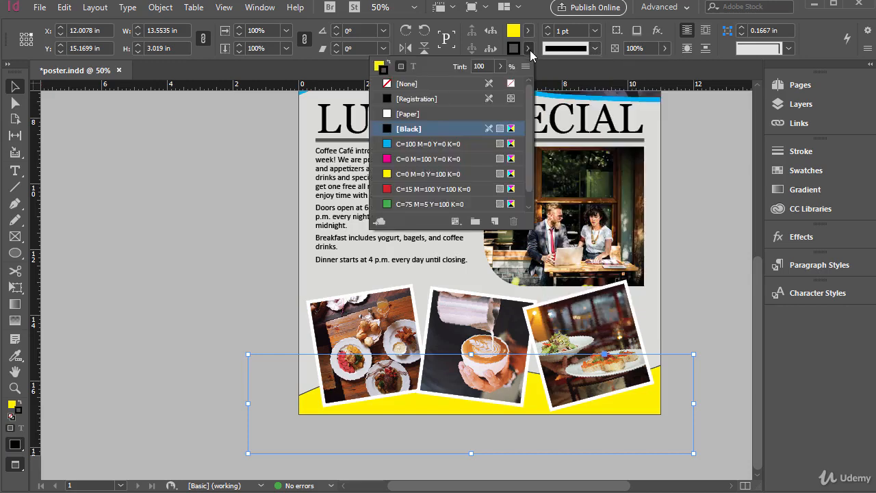
pyautogui.click(431, 85)
pyautogui.click(225, 226)
pyautogui.scroll(5, 225, 226)
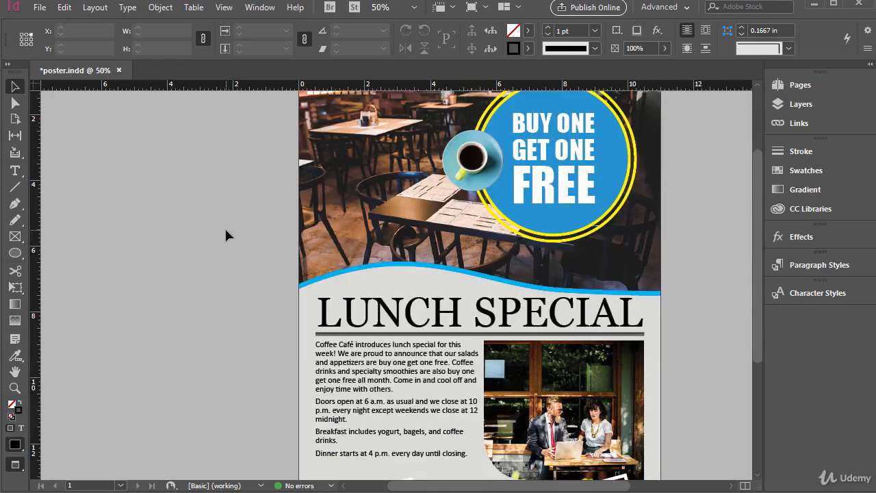
pyautogui.scroll(-4, 225, 235)
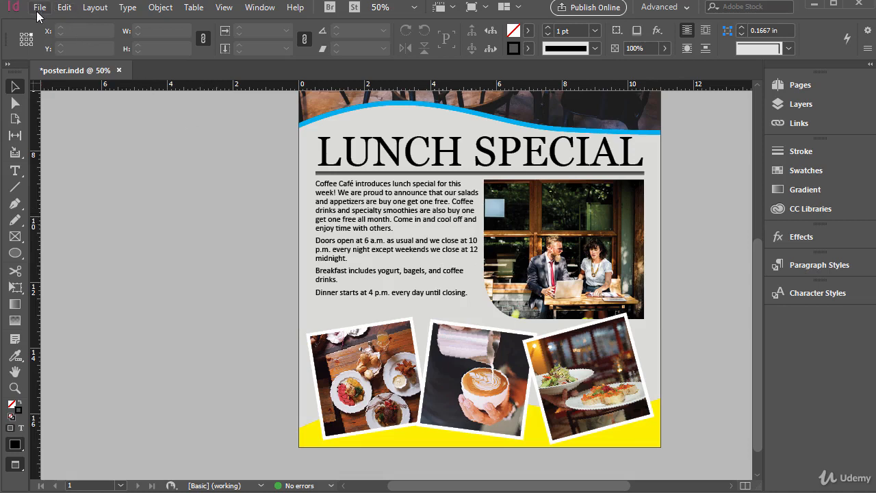
# Review the General and Marks and Bleed print settings, including the document bleed option, and leave without printing.
pyautogui.scroll(3, 273, 298)
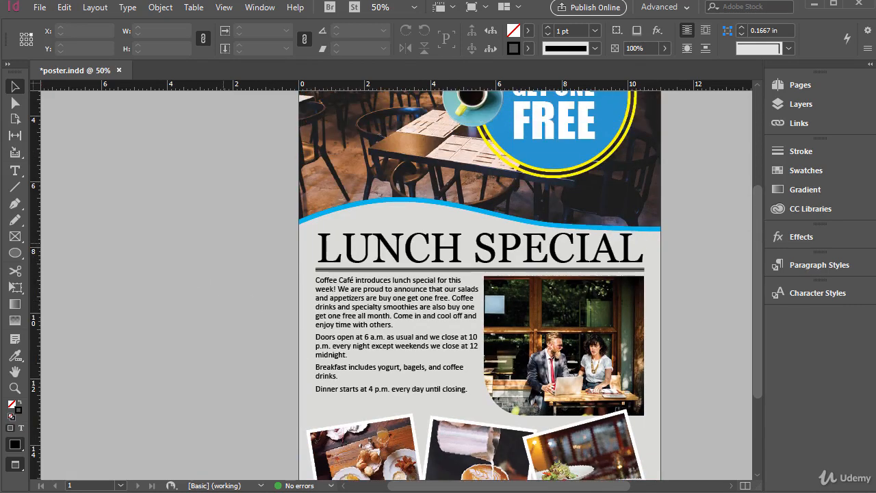
pyautogui.click(43, 8)
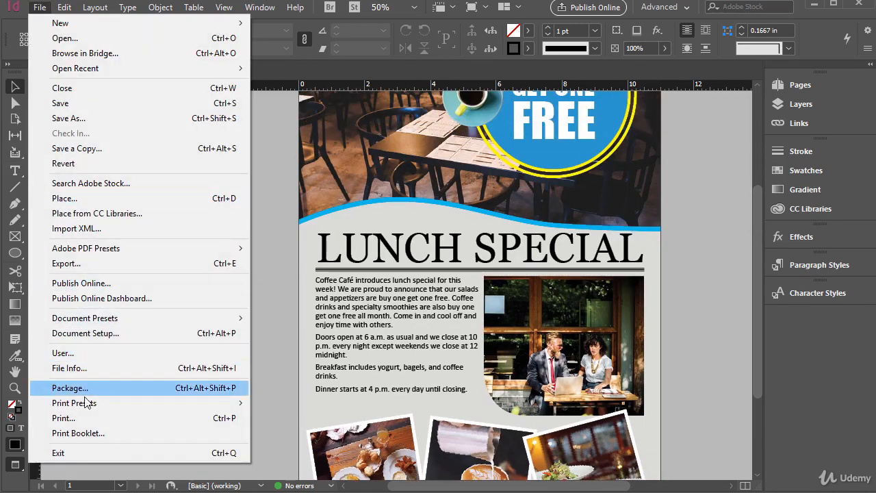
pyautogui.click(89, 418)
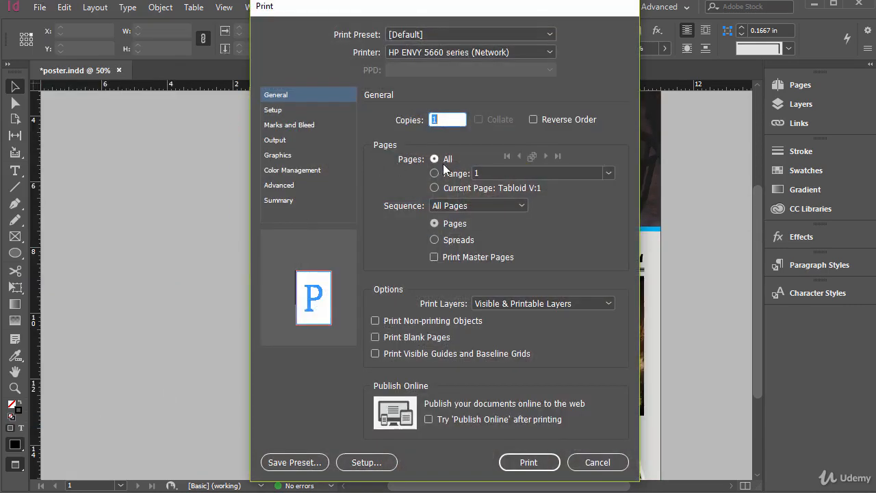
pyautogui.click(315, 126)
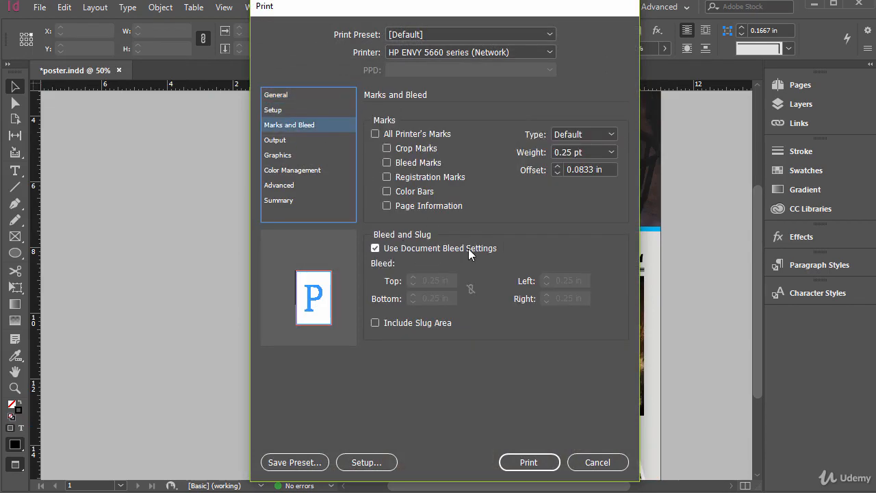
pyautogui.click(374, 248)
pyautogui.click(375, 247)
pyautogui.click(298, 93)
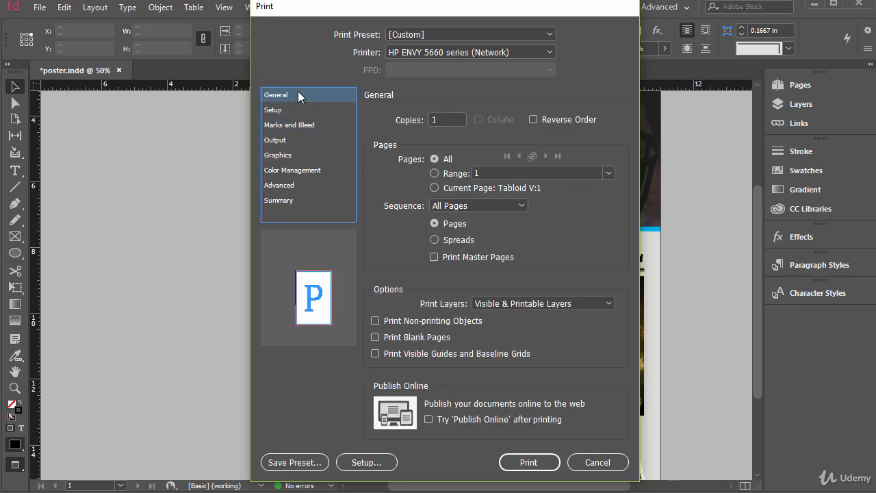
pyautogui.click(589, 462)
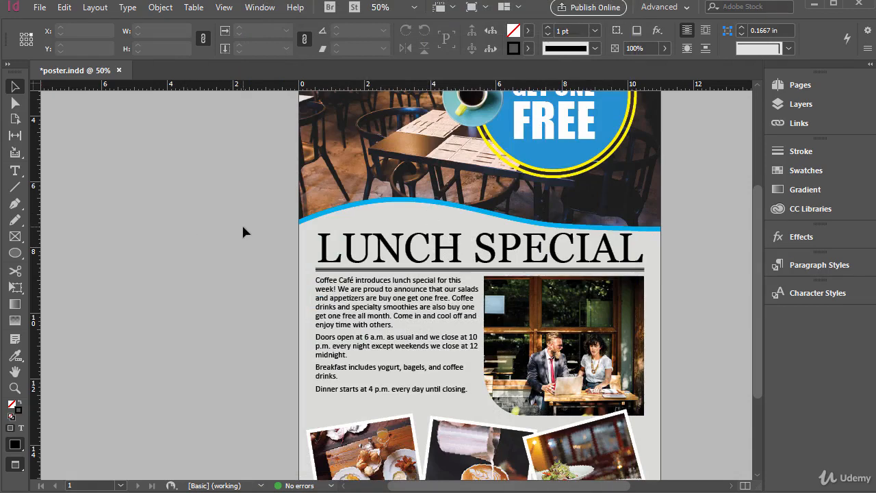
# Start exporting the poster to the poster folder as poster2 in Adobe PDF (Print) format.
pyautogui.scroll(4, 242, 226)
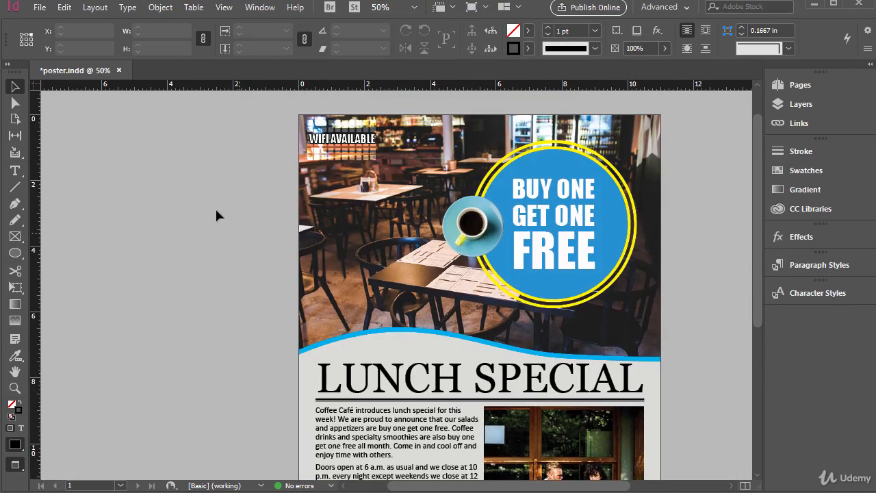
pyautogui.click(40, 7)
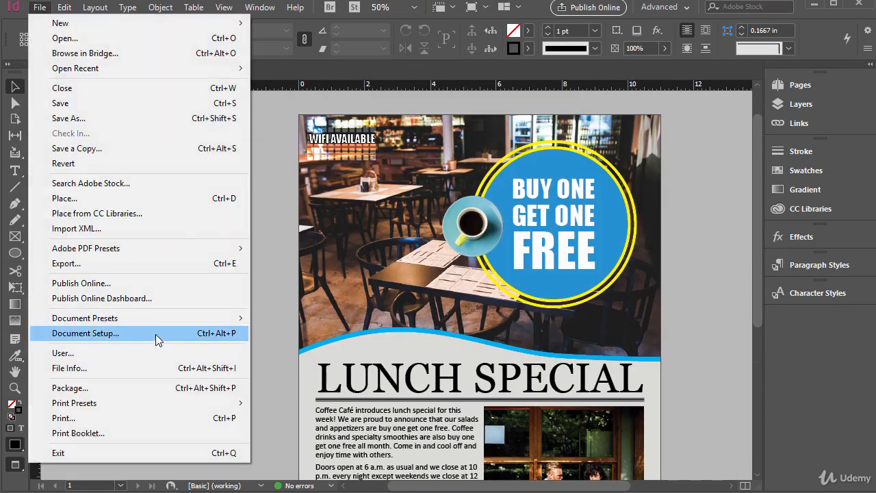
pyautogui.click(139, 264)
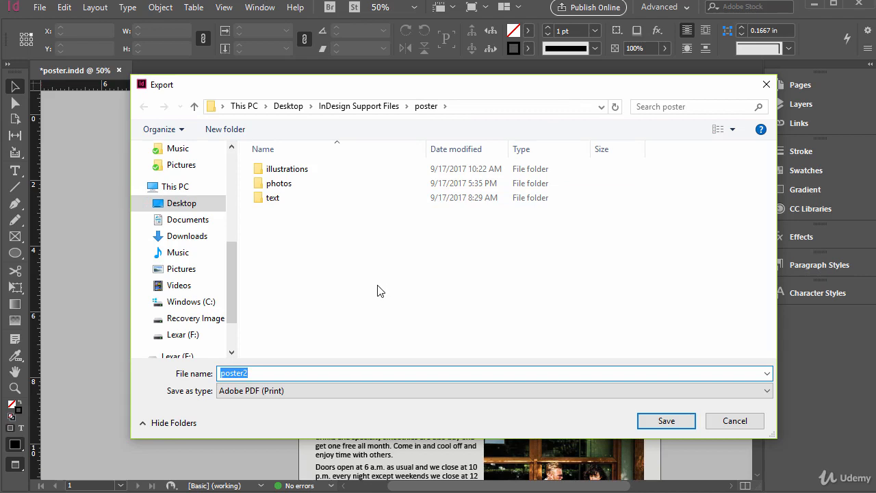
pyautogui.click(267, 396)
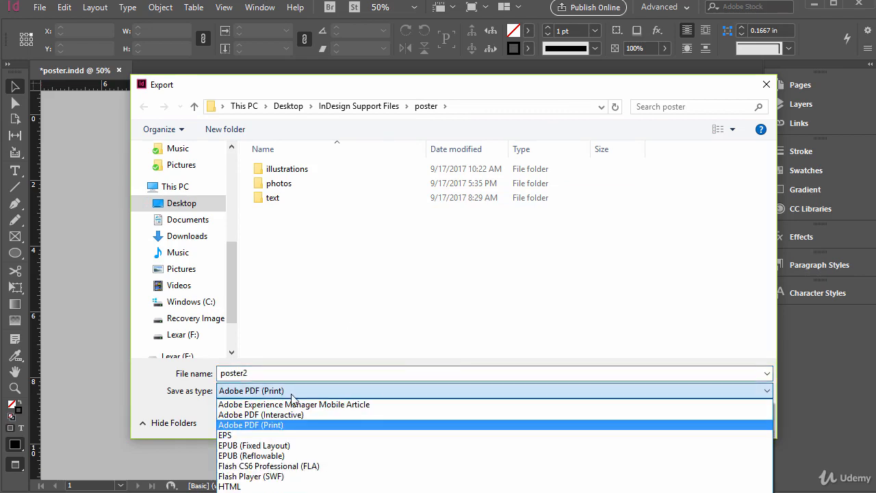
pyautogui.click(257, 430)
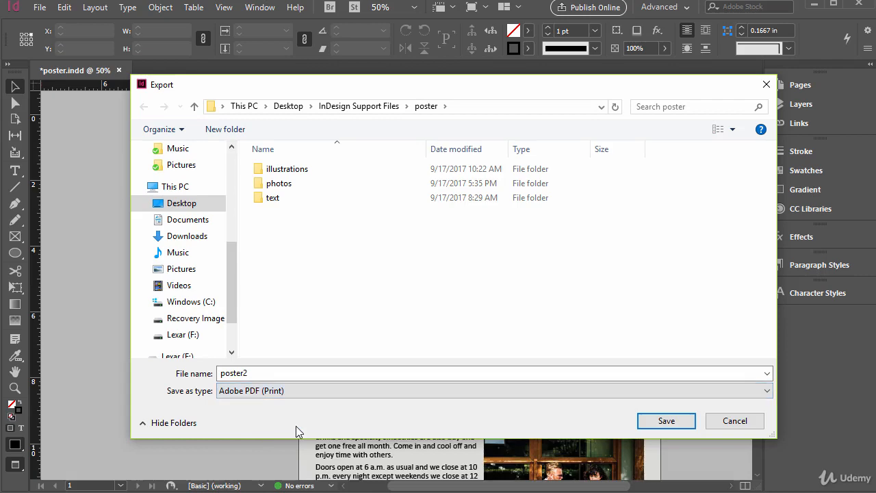
pyautogui.click(663, 421)
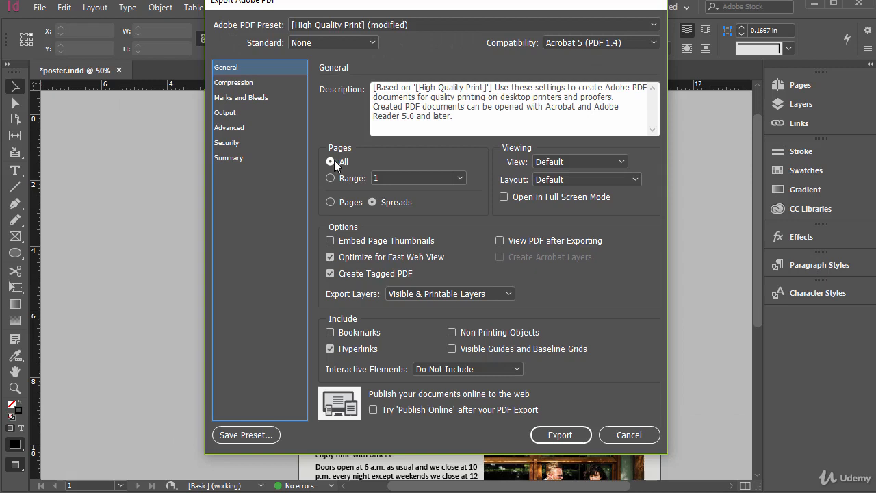
# Review the PDF's compression, marks and bleeds, and output settings, and export all pages with the modified High Quality Print preset.
pyautogui.click(251, 83)
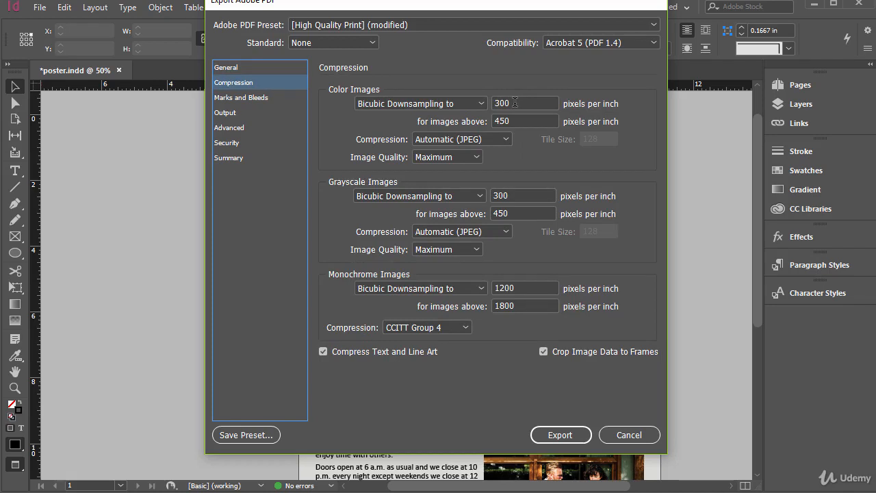
pyautogui.moveTo(514, 102); pyautogui.dragTo(495, 102)
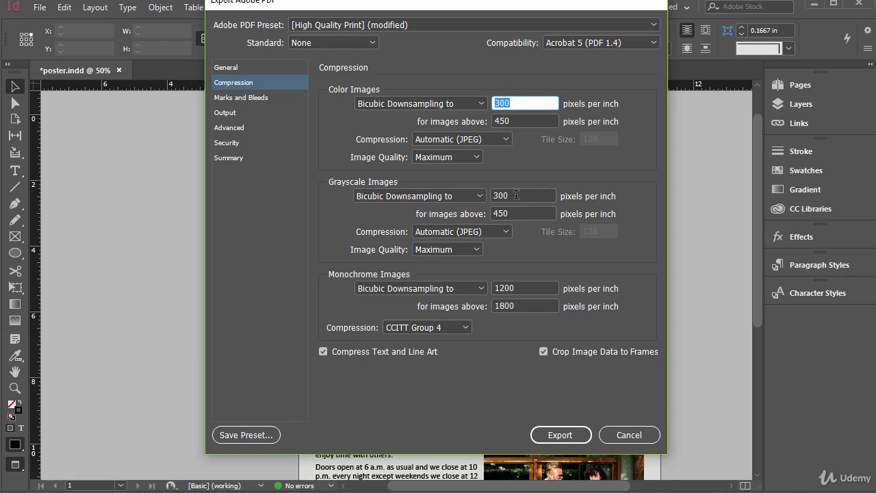
pyautogui.click(241, 97)
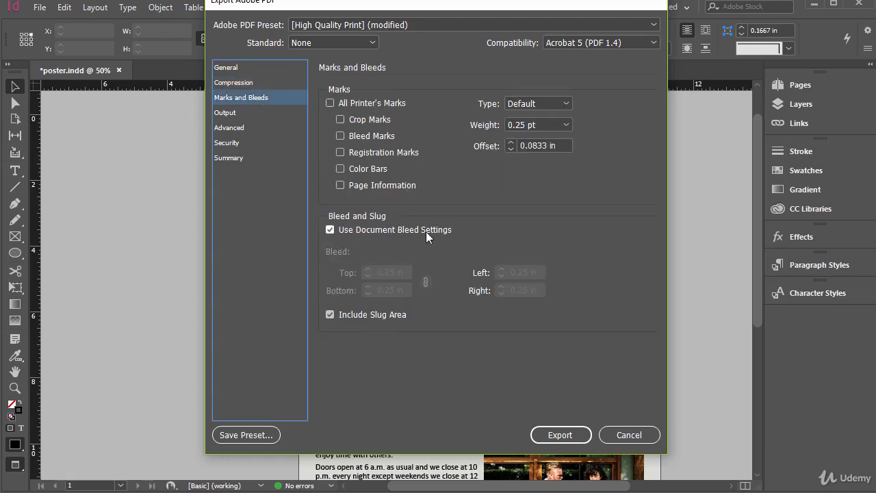
pyautogui.click(236, 115)
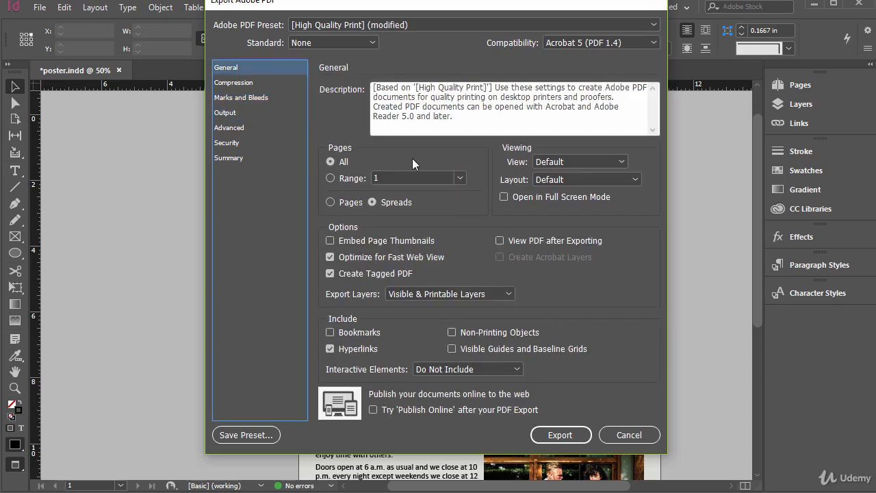
pyautogui.click(563, 437)
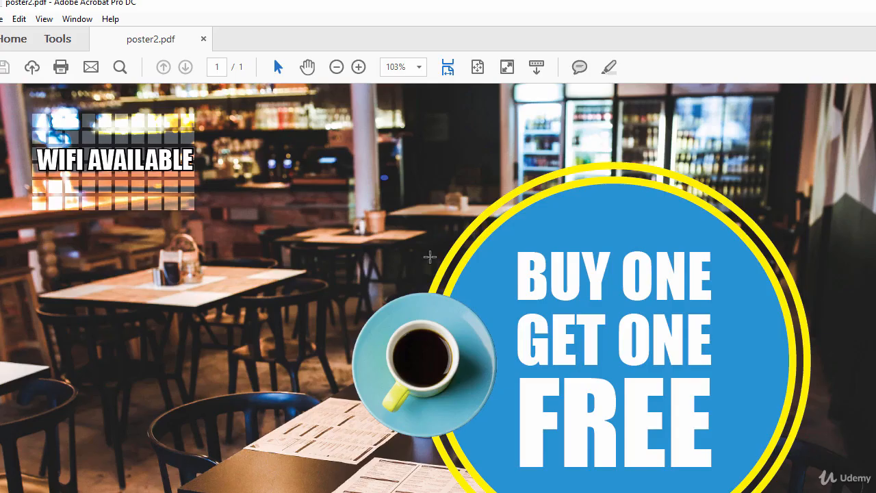
# Look through the exported poster2.pdf in Adobe Acrobat from its top to the food photos and the whole page.
pyautogui.scroll(-5, 321, 267)
pyautogui.scroll(-8, 322, 267)
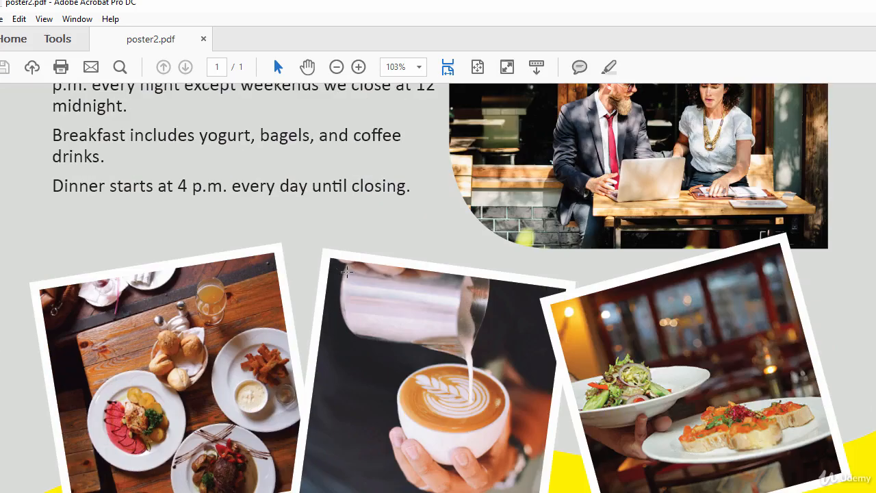
pyautogui.scroll(-3, 871, 395)
pyautogui.scroll(-2, 871, 395)
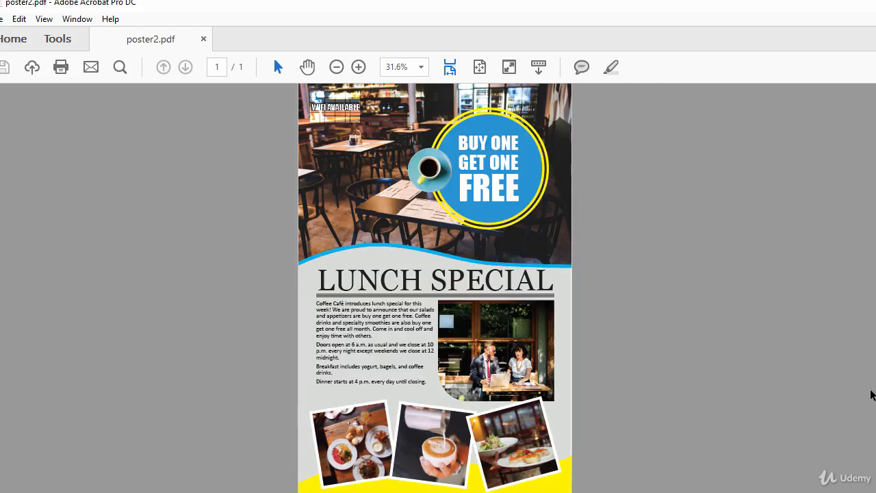